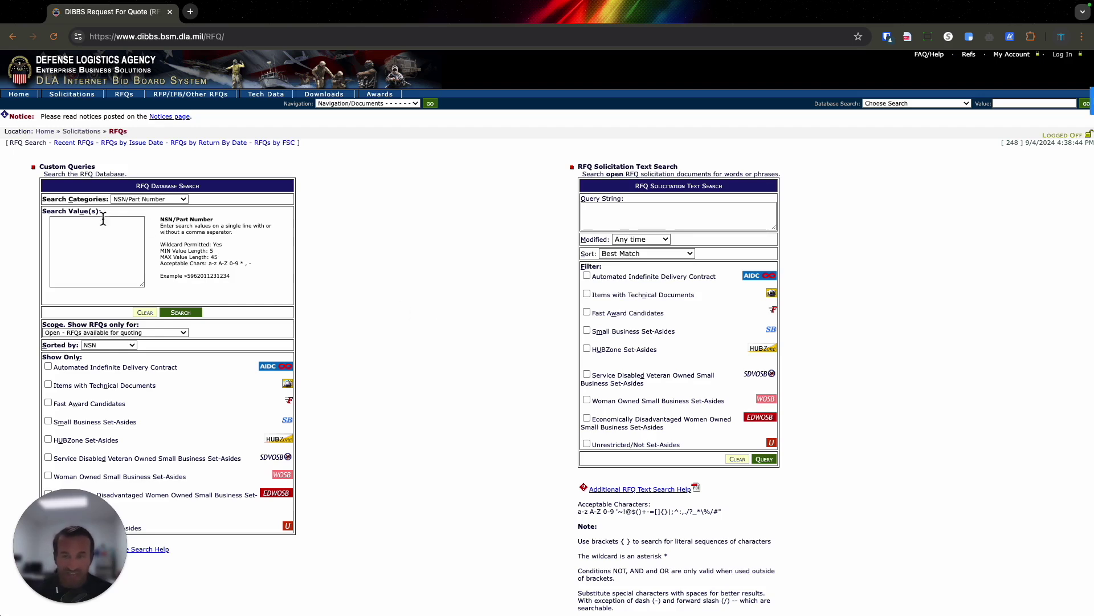
Search by Federal Supply Class and enter codes 5305, 5306, 5310, 5320 and 5315.
{"action": "left_click", "coordinate": [174, 200]}
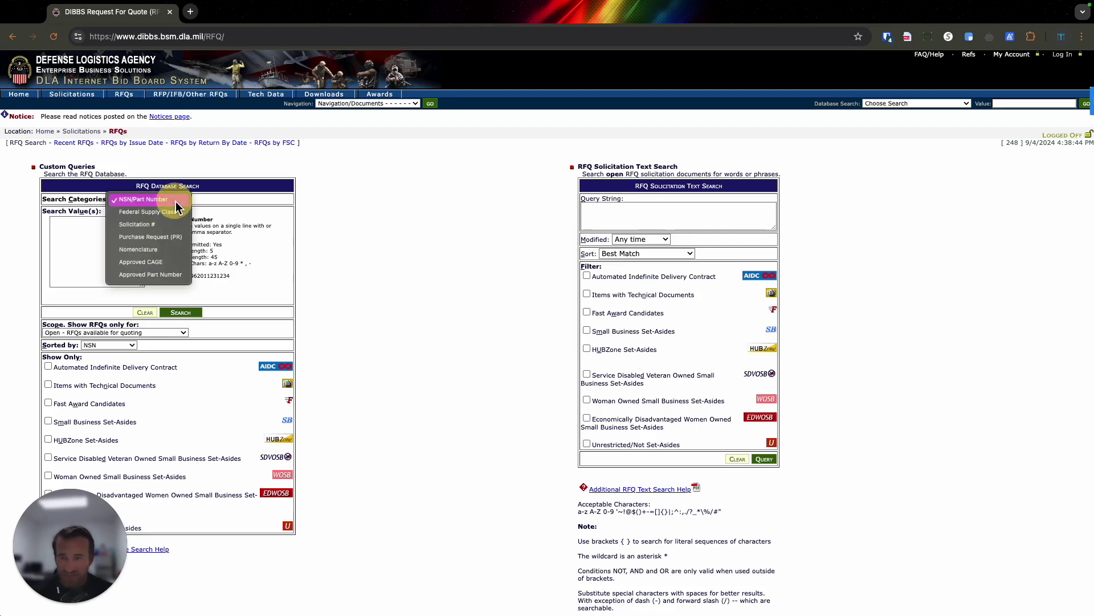
{"action": "left_click", "coordinate": [171, 213]}
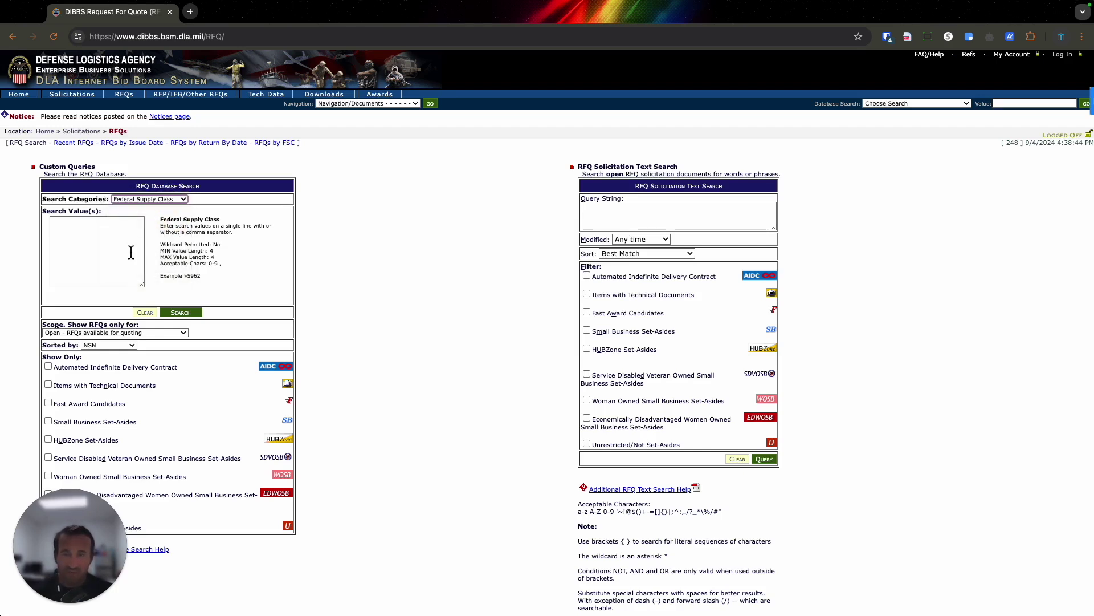
{"action": "left_click", "coordinate": [114, 253]}
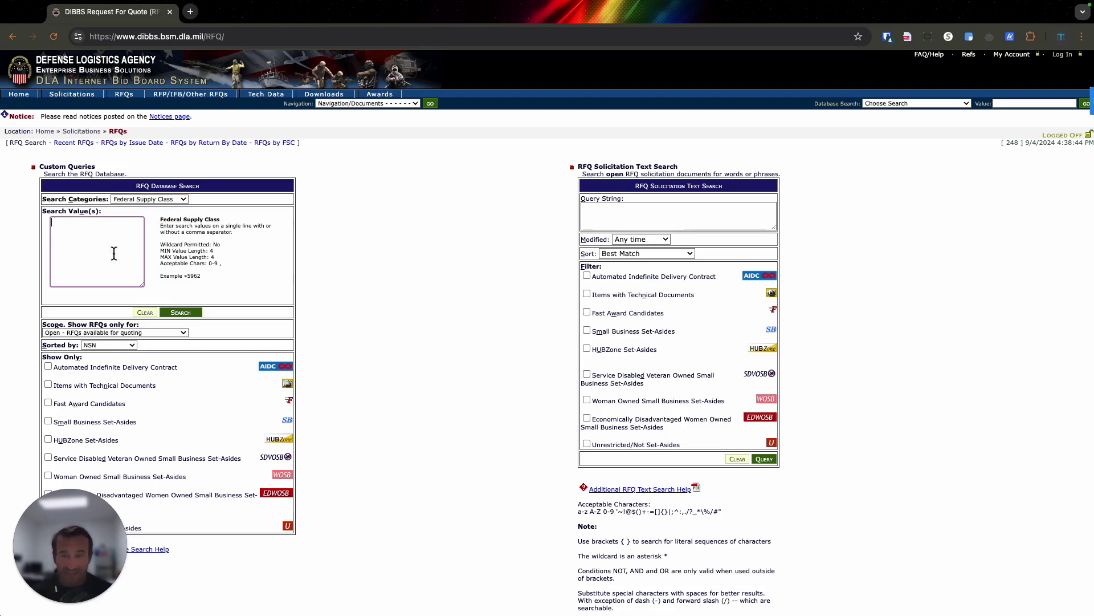
{"action": "type", "text": "5305"}
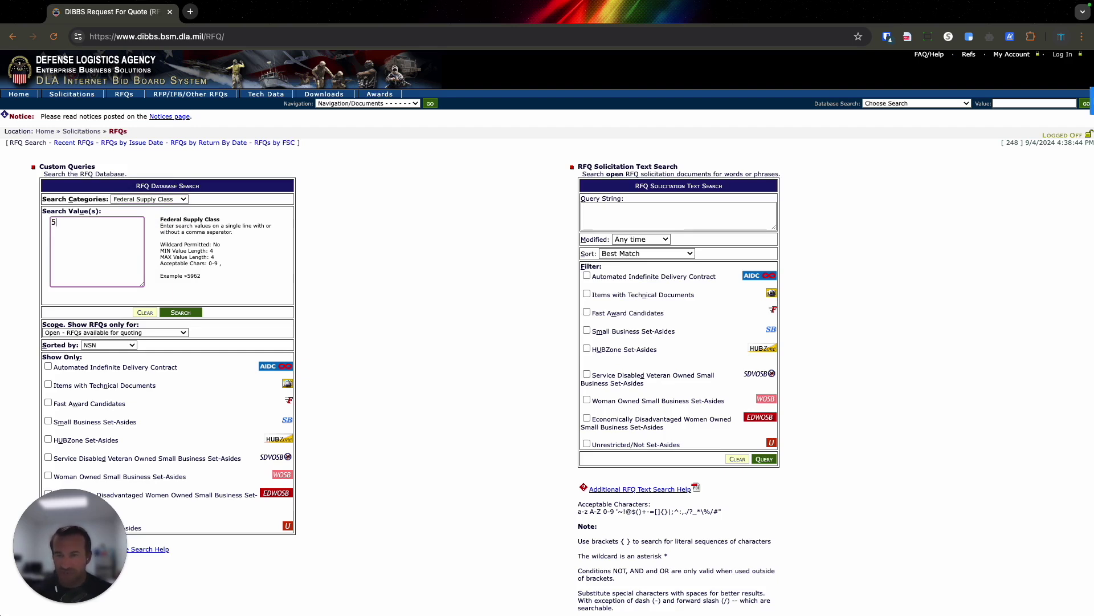
{"action": "key", "text": "Return"}
{"action": "type", "text": "5306"}
{"action": "key", "text": "Return"}
{"action": "type", "text": "5310"}
{"action": "key", "text": "Return"}
{"action": "type", "text": "5320"}
{"action": "key", "text": "Return"}
{"action": "type", "text": "5315"}
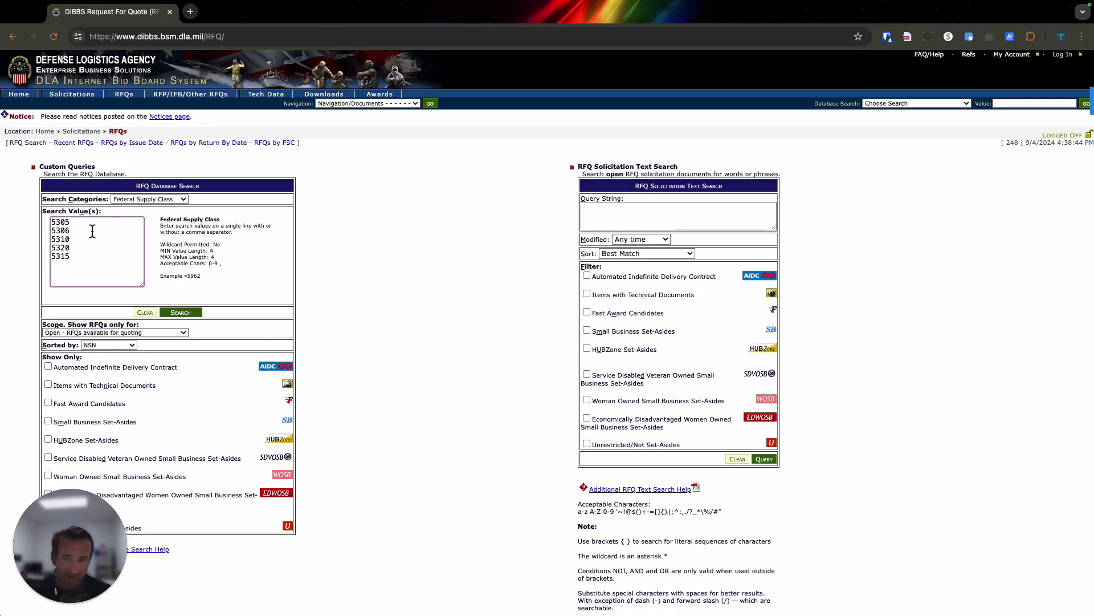
Include SDVOSB and Unrestricted set-asides, then run the RFQ search.
{"action": "scroll", "coordinate": [147, 430], "scroll_direction": "down", "scroll_amount": 2}
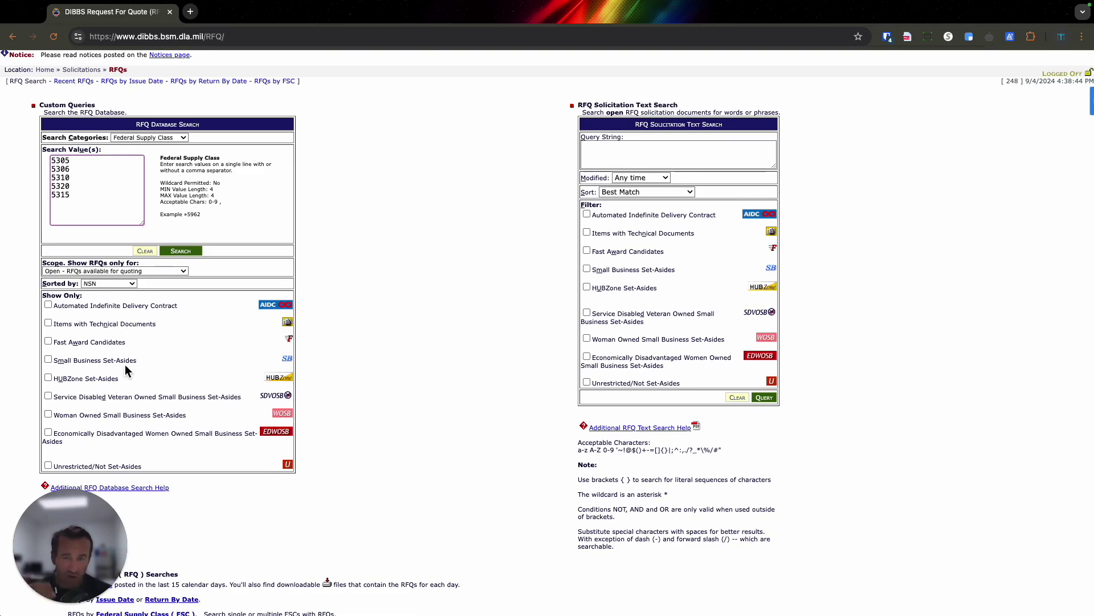
{"action": "left_click", "coordinate": [49, 395]}
{"action": "scroll", "coordinate": [67, 424], "scroll_direction": "up", "scroll_amount": 2}
{"action": "scroll", "coordinate": [71, 439], "scroll_direction": "down", "scroll_amount": 3}
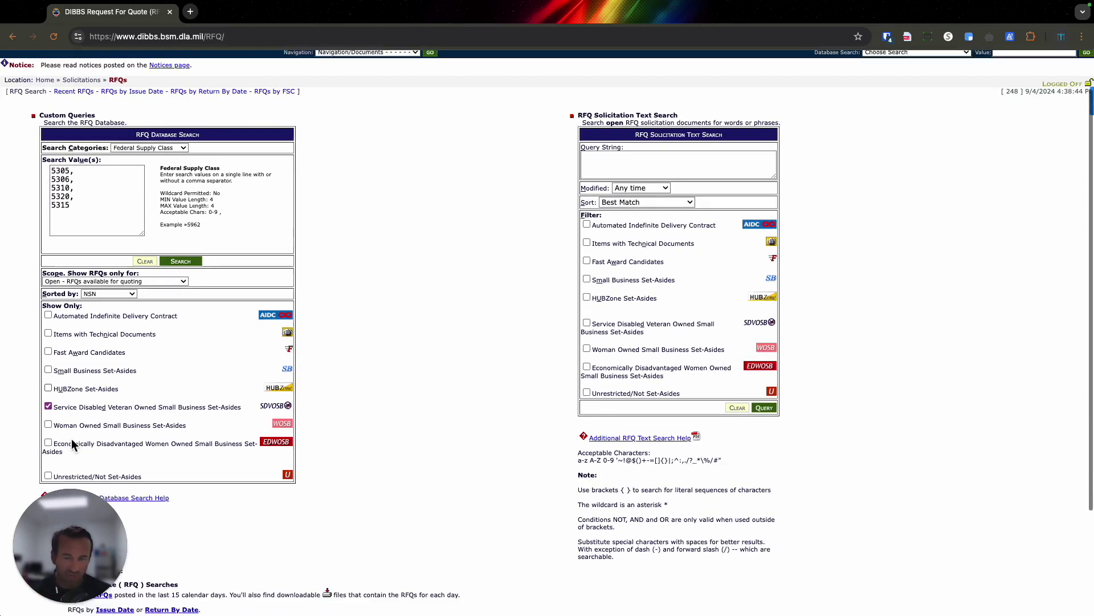
{"action": "left_click", "coordinate": [49, 455]}
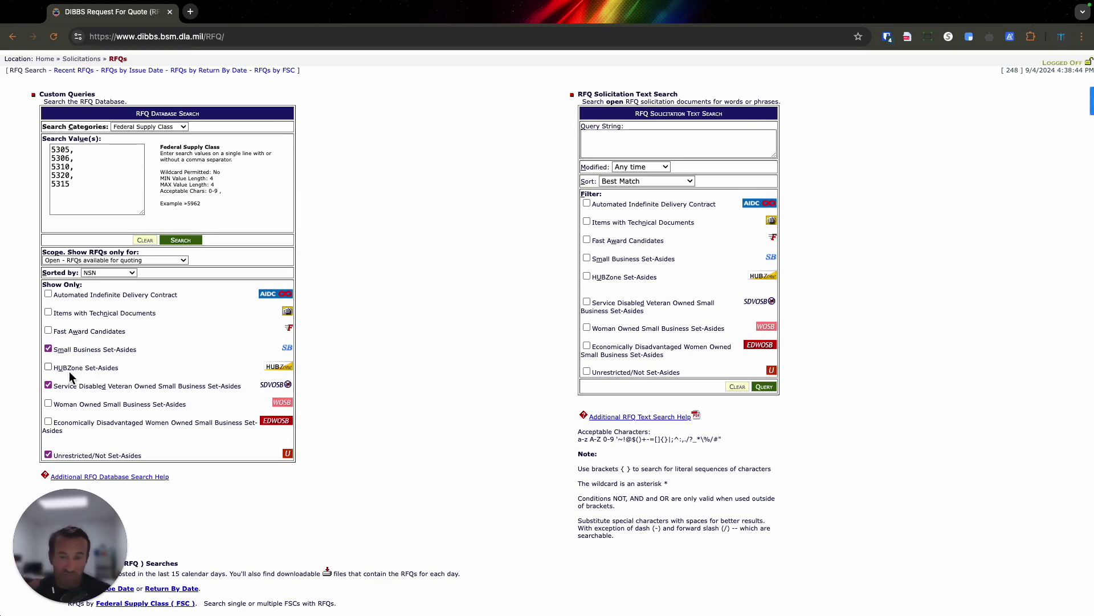
{"action": "scroll", "coordinate": [95, 245], "scroll_direction": "up", "scroll_amount": 2}
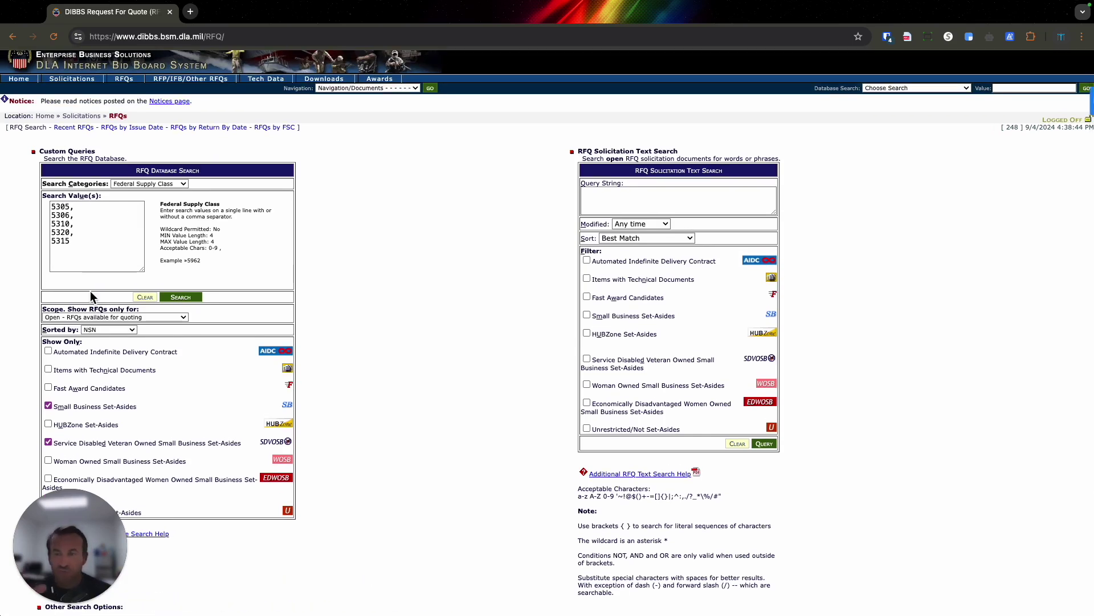
{"action": "left_click", "coordinate": [177, 298]}
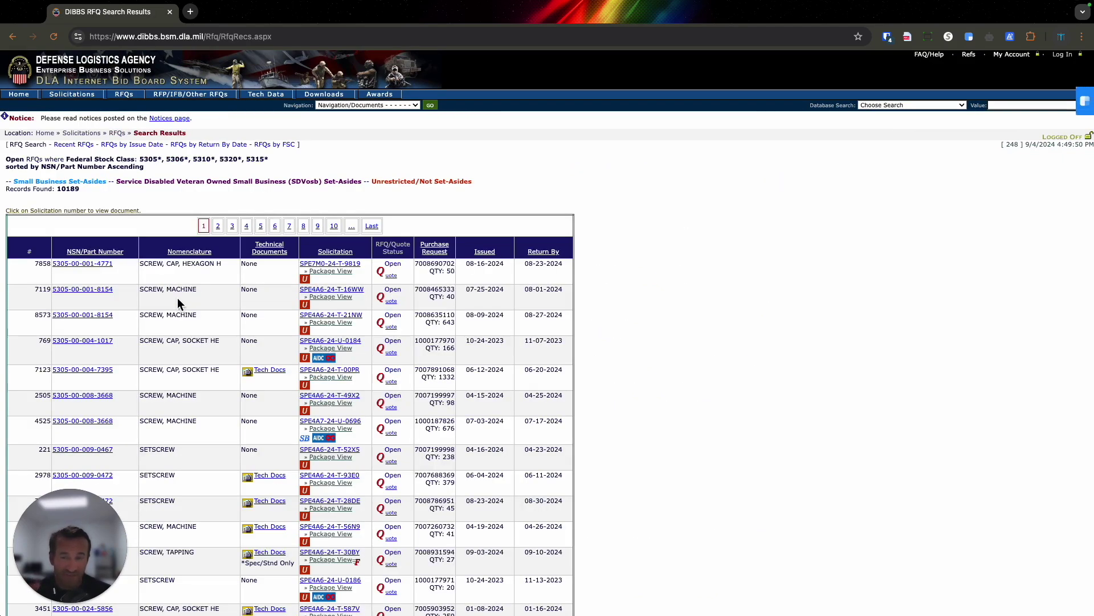
Sort the 10189 found RFQs by issue date and check the latest issue dates.
{"action": "left_click_drag", "start_coordinate": [56, 189], "coordinate": [84, 192]}
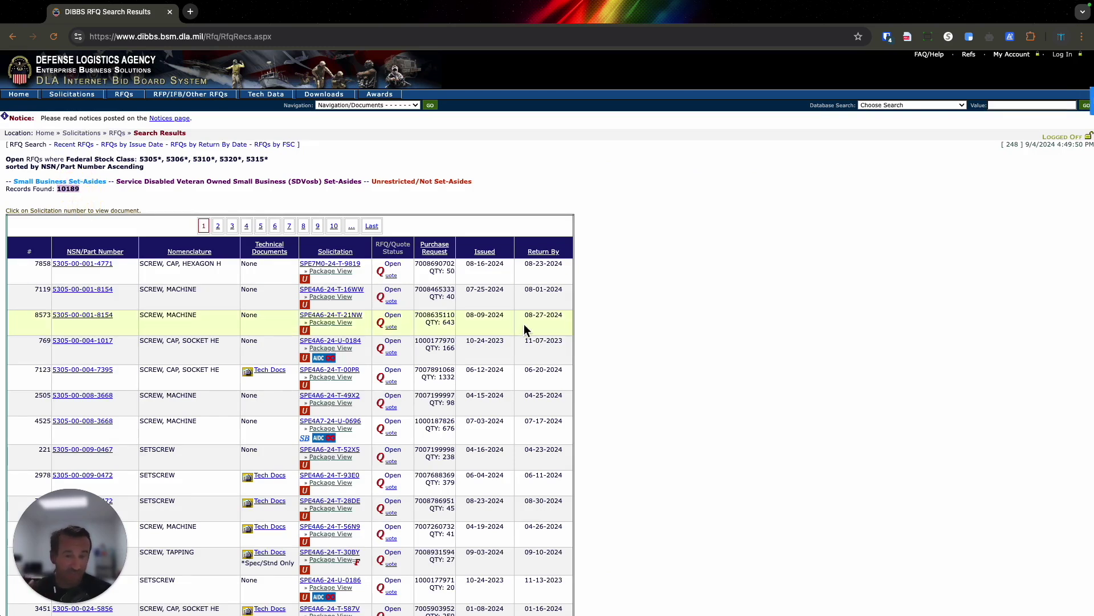
{"action": "left_click", "coordinate": [484, 254]}
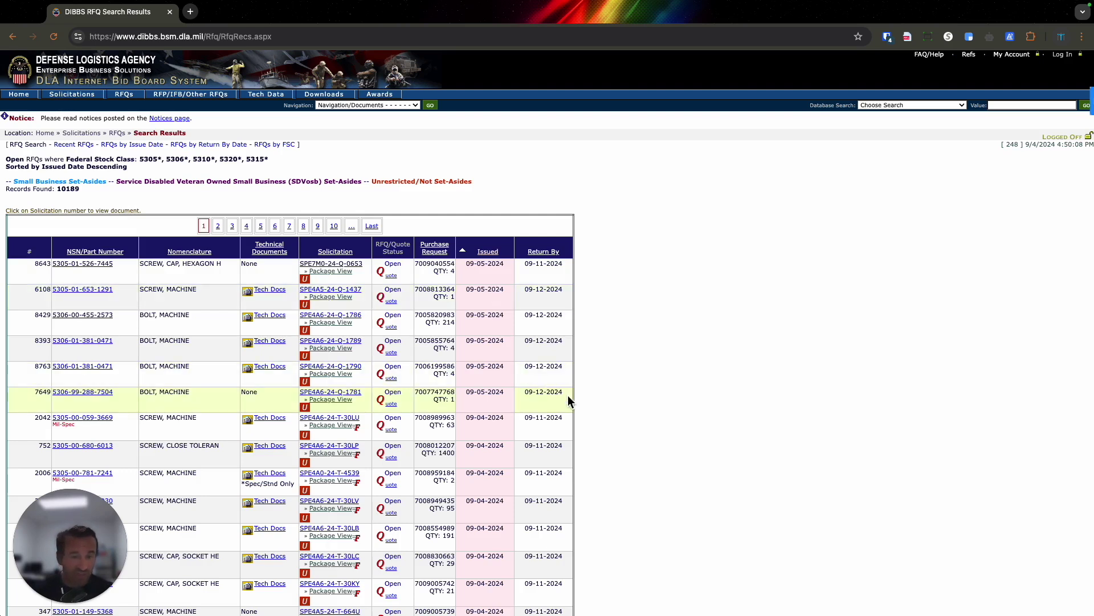
{"action": "left_click_drag", "start_coordinate": [503, 395], "coordinate": [466, 395]}
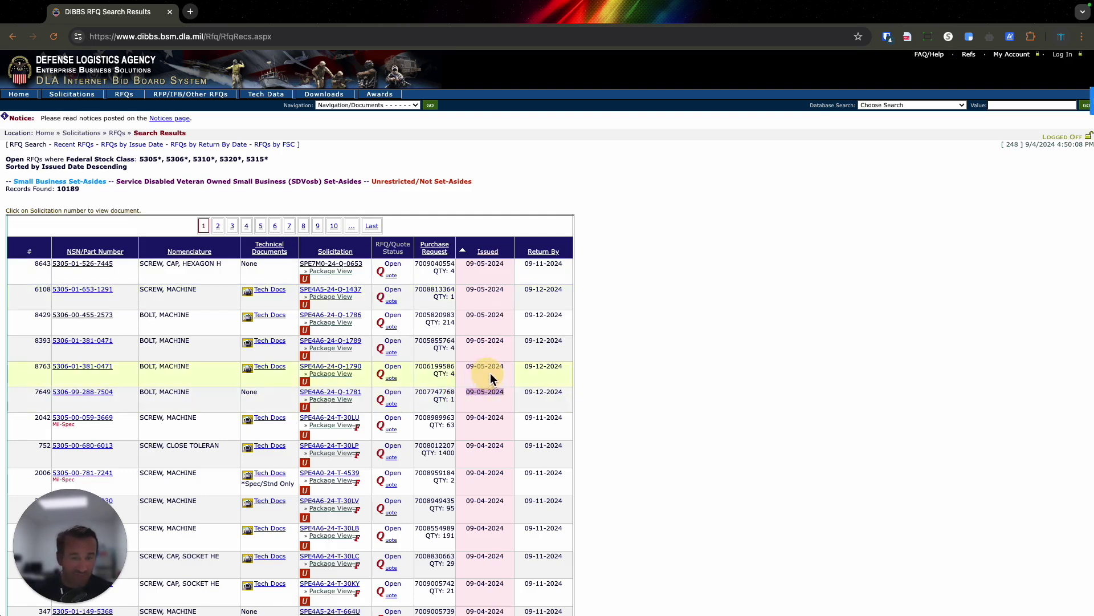
{"action": "double_click", "coordinate": [496, 341]}
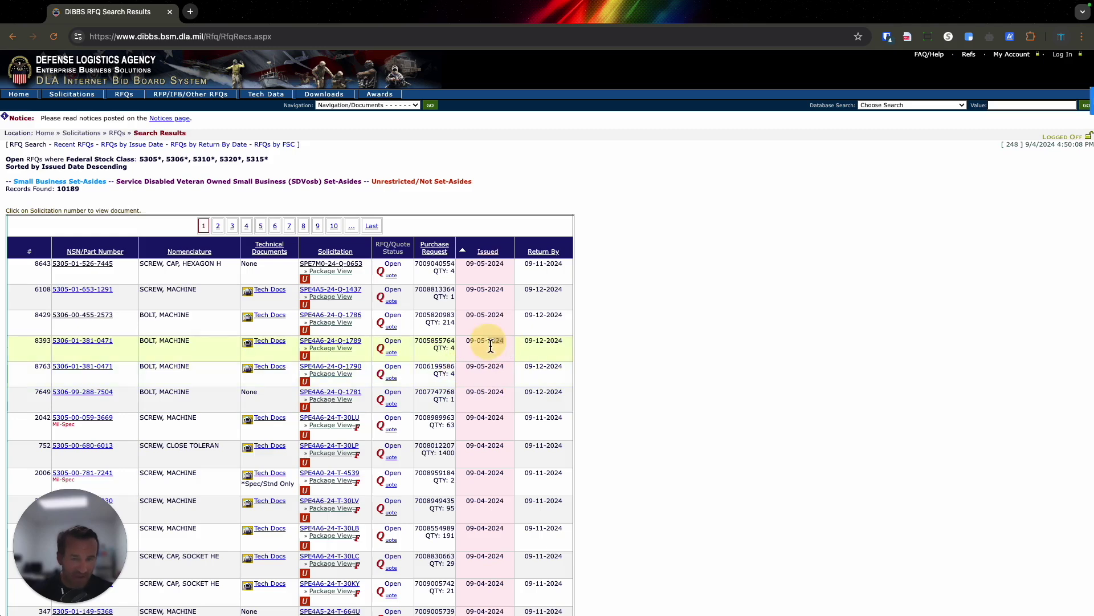
{"action": "scroll", "coordinate": [515, 362], "scroll_direction": "down", "scroll_amount": 1}
{"action": "left_click", "coordinate": [491, 368]}
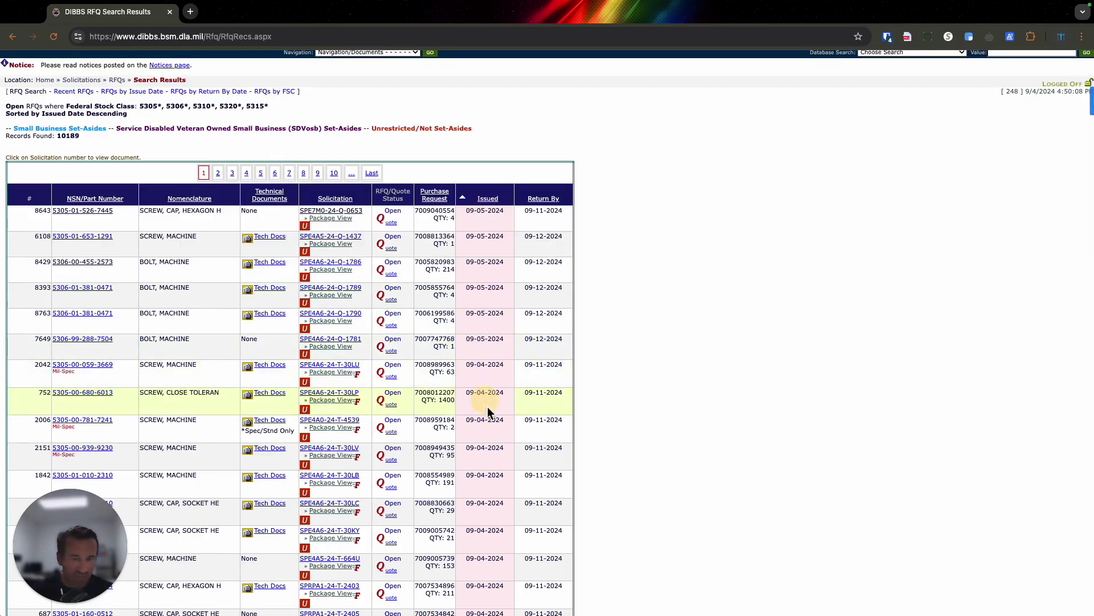
{"action": "scroll", "coordinate": [488, 408], "scroll_direction": "down", "scroll_amount": 1}
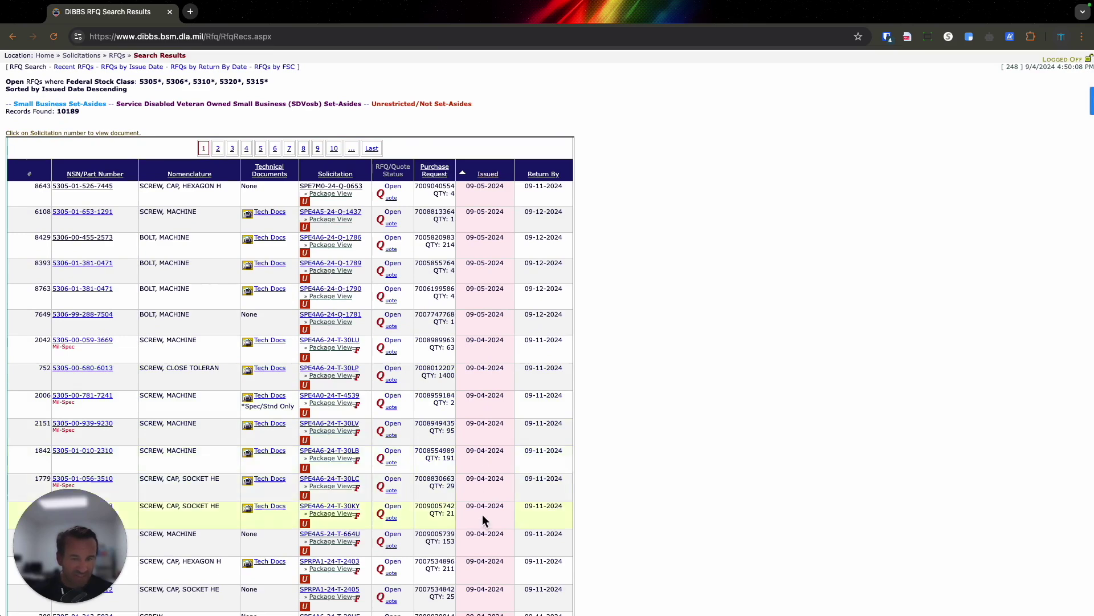
{"action": "scroll", "coordinate": [484, 514], "scroll_direction": "down", "scroll_amount": 1}
{"action": "scroll", "coordinate": [484, 516], "scroll_direction": "down", "scroll_amount": 1}
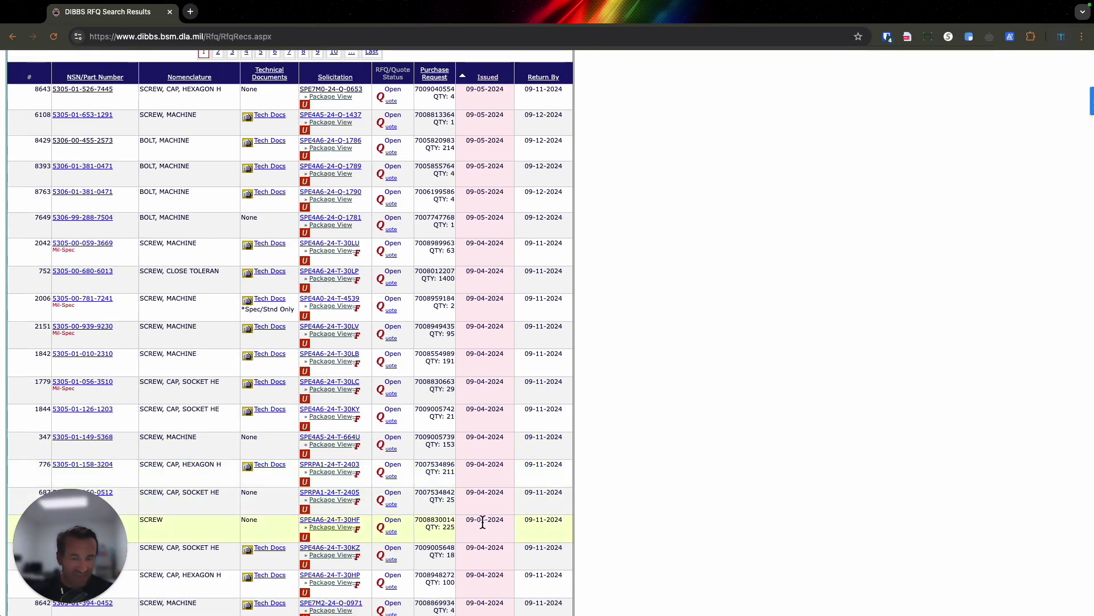
{"action": "scroll", "coordinate": [484, 521], "scroll_direction": "down", "scroll_amount": 1}
{"action": "scroll", "coordinate": [484, 536], "scroll_direction": "down", "scroll_amount": 1}
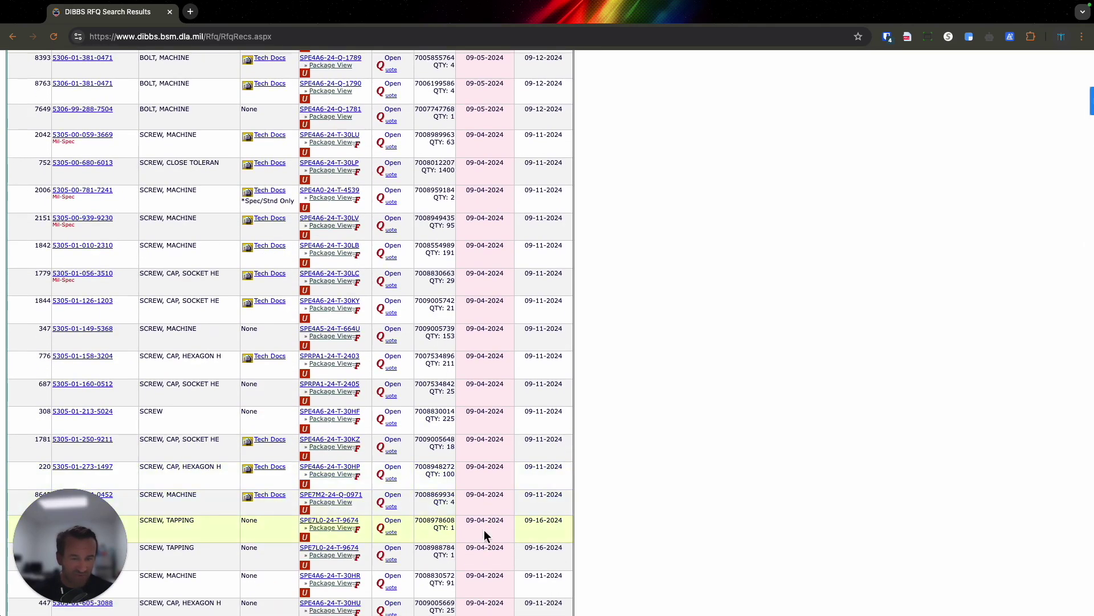
{"action": "scroll", "coordinate": [484, 529], "scroll_direction": "down", "scroll_amount": 1}
{"action": "scroll", "coordinate": [488, 524], "scroll_direction": "down", "scroll_amount": 5}
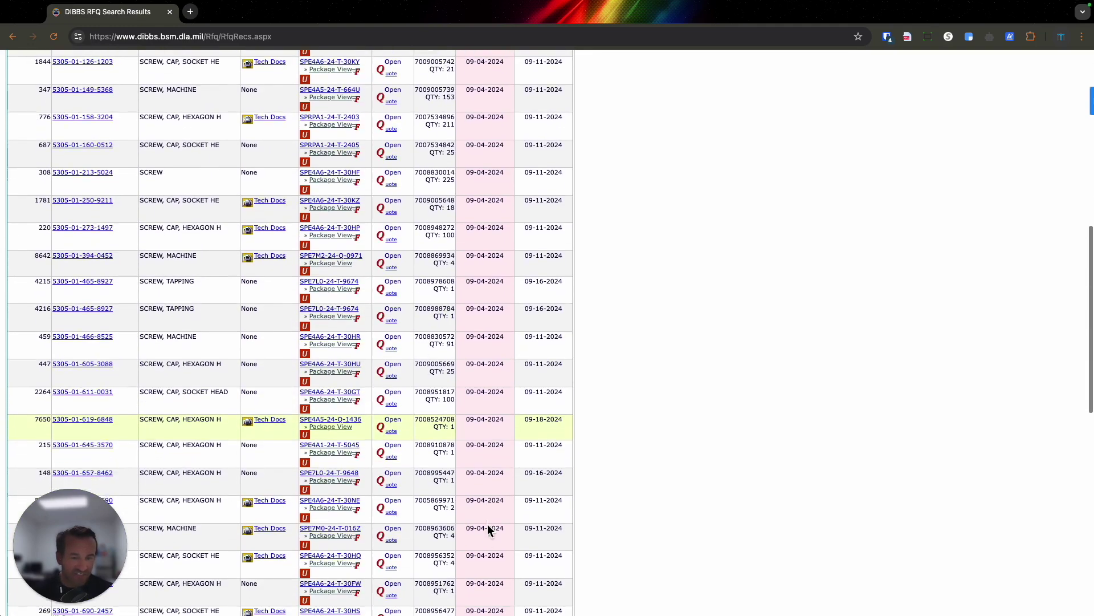
{"action": "scroll", "coordinate": [487, 524], "scroll_direction": "down", "scroll_amount": 5}
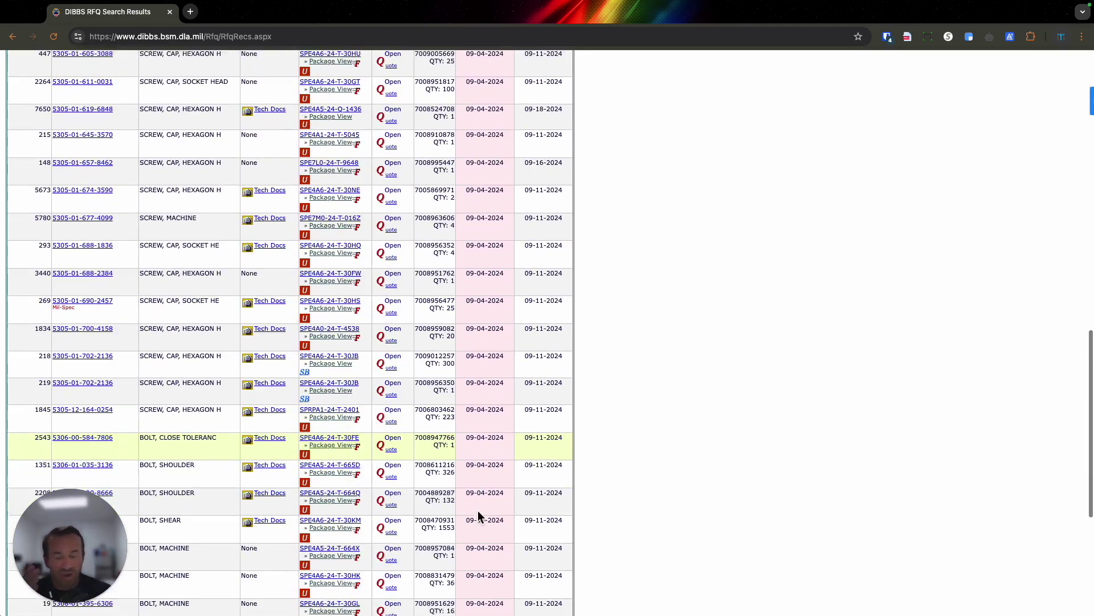
{"action": "scroll", "coordinate": [478, 510], "scroll_direction": "up", "scroll_amount": 15}
{"action": "scroll", "coordinate": [485, 514], "scroll_direction": "down", "scroll_amount": 3}
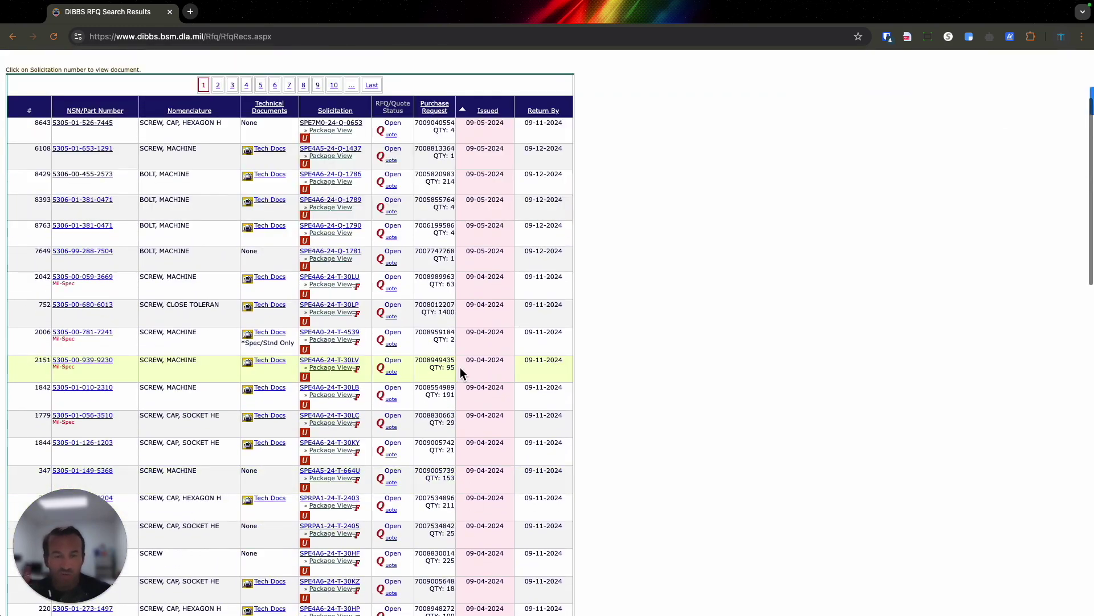
{"action": "left_click", "coordinate": [86, 285]}
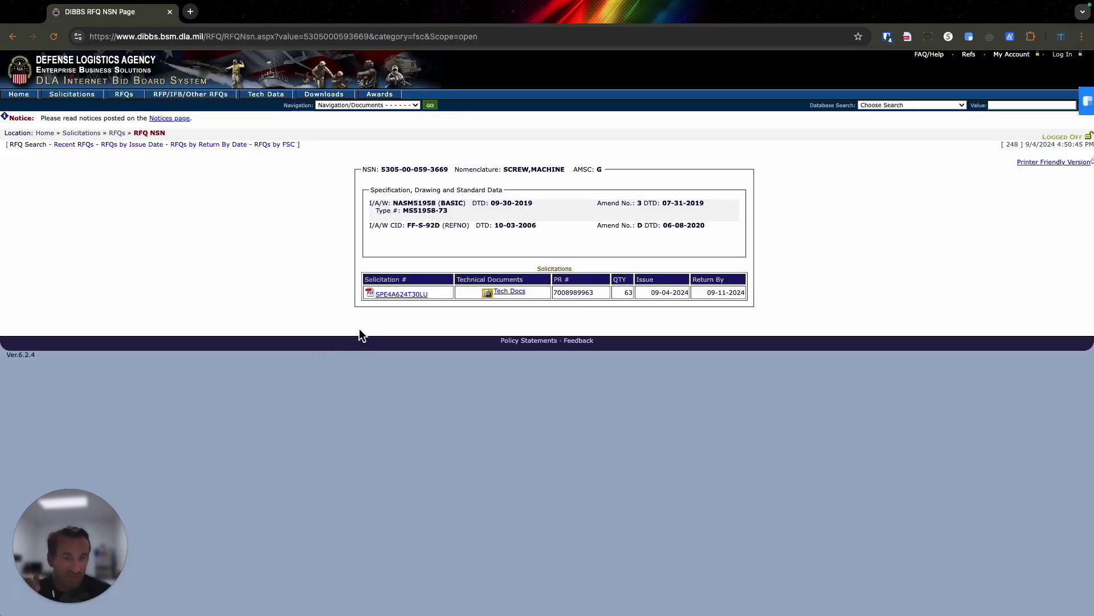
Download the SPE4A624T30LU solicitation after accepting the consent notice, then return to the results.
{"action": "left_click", "coordinate": [397, 295]}
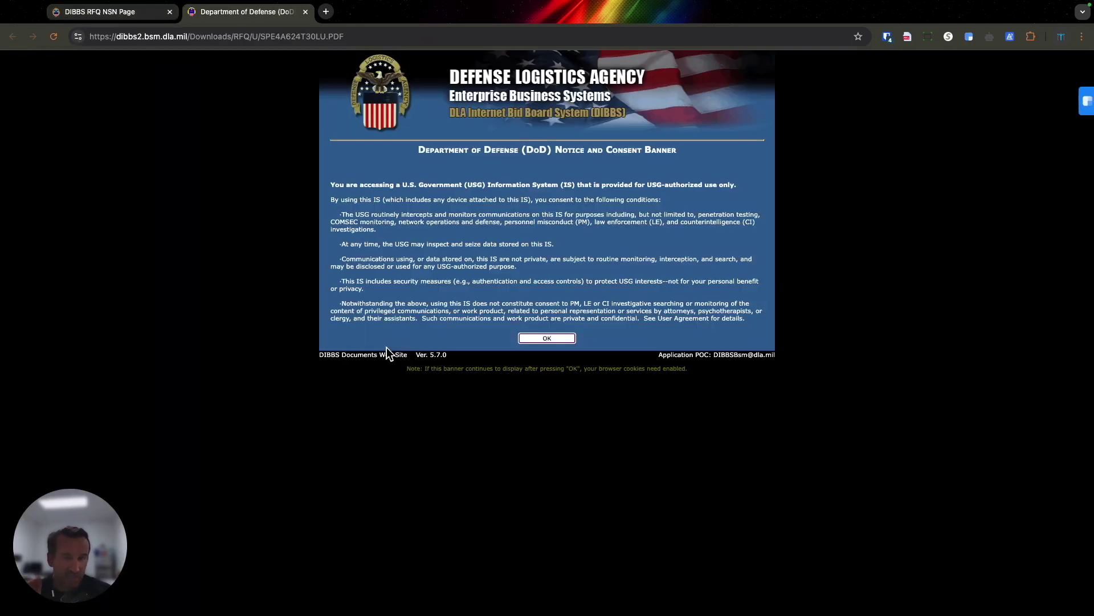
{"action": "left_click", "coordinate": [536, 339]}
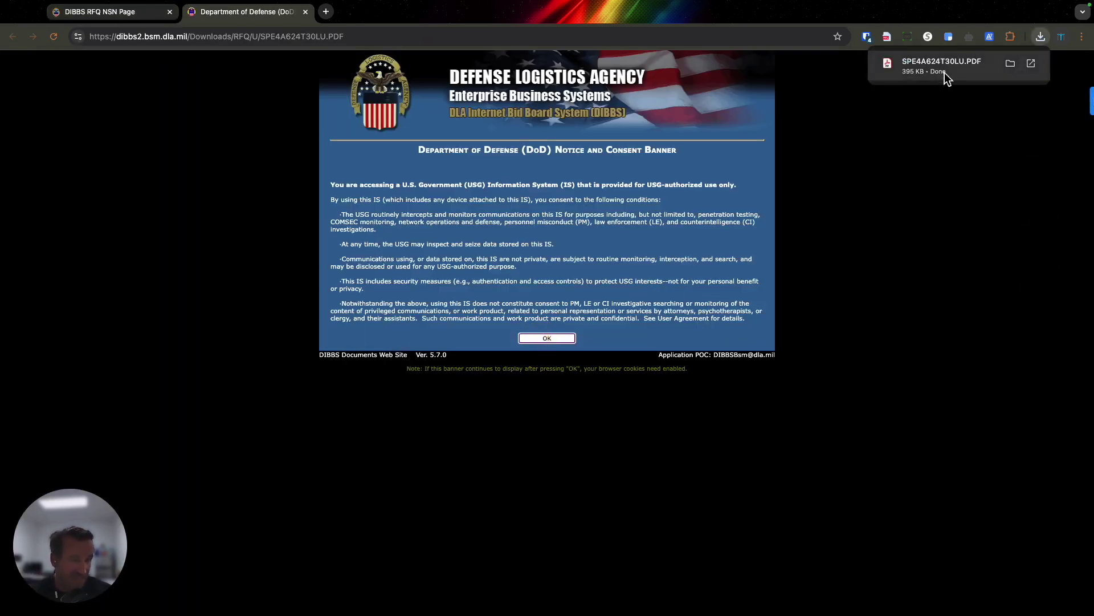
{"action": "left_click", "coordinate": [100, 11]}
{"action": "left_click", "coordinate": [13, 36]}
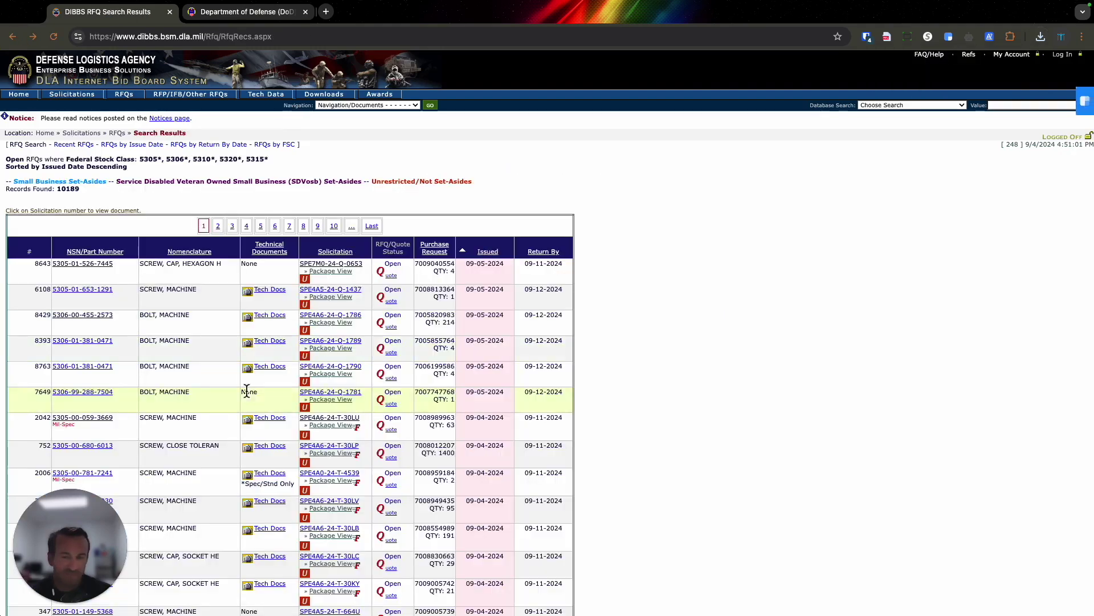
{"action": "scroll", "coordinate": [285, 342], "scroll_direction": "down", "scroll_amount": 2}
{"action": "right_click", "coordinate": [71, 369]}
{"action": "left_click", "coordinate": [86, 366]}
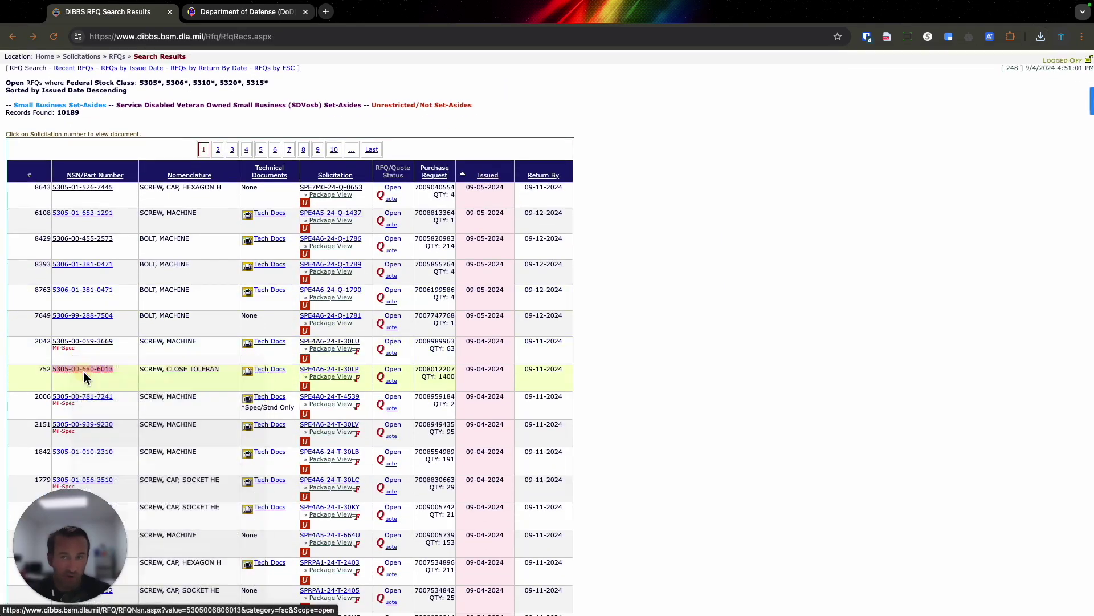
{"action": "left_click", "coordinate": [374, 12]}
{"action": "left_click", "coordinate": [401, 294]}
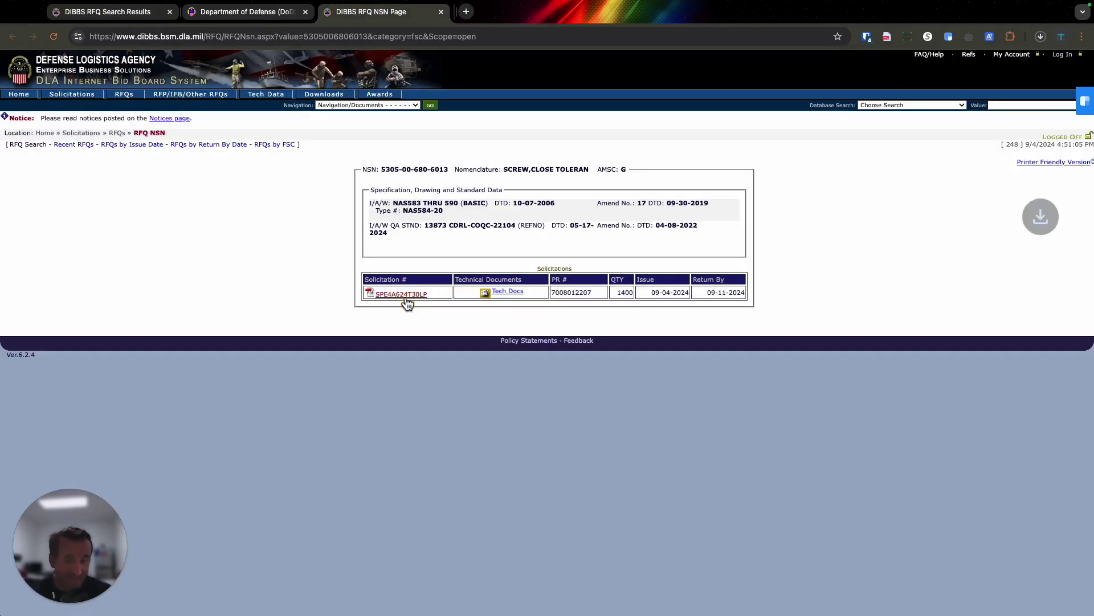
{"action": "left_click", "coordinate": [99, 12]}
{"action": "right_click", "coordinate": [97, 397]}
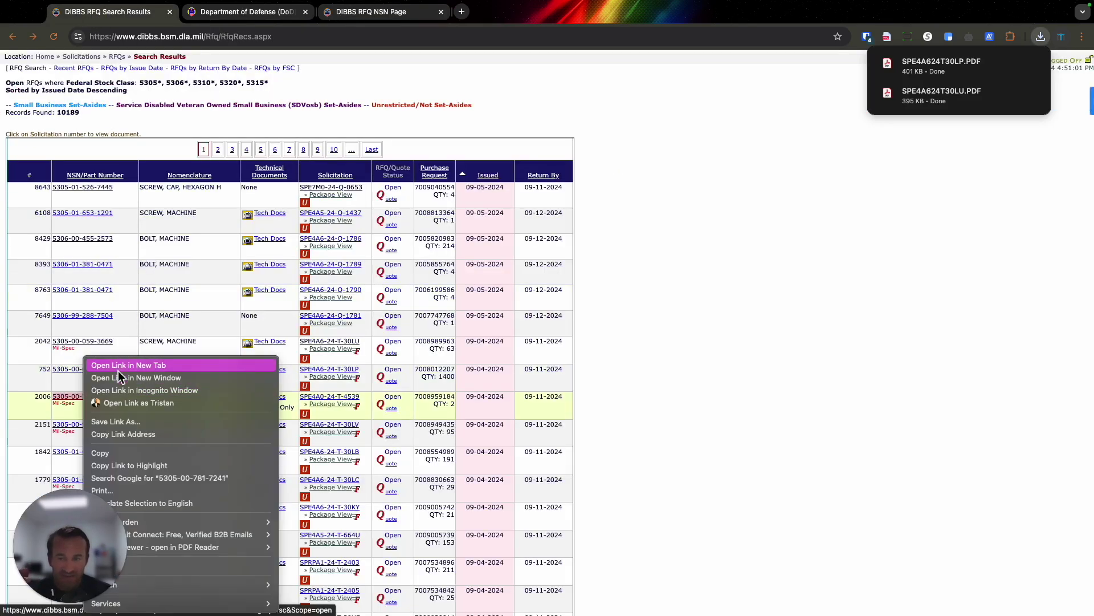
{"action": "left_click", "coordinate": [119, 367]}
{"action": "left_click", "coordinate": [268, 14]}
{"action": "right_click", "coordinate": [397, 303]}
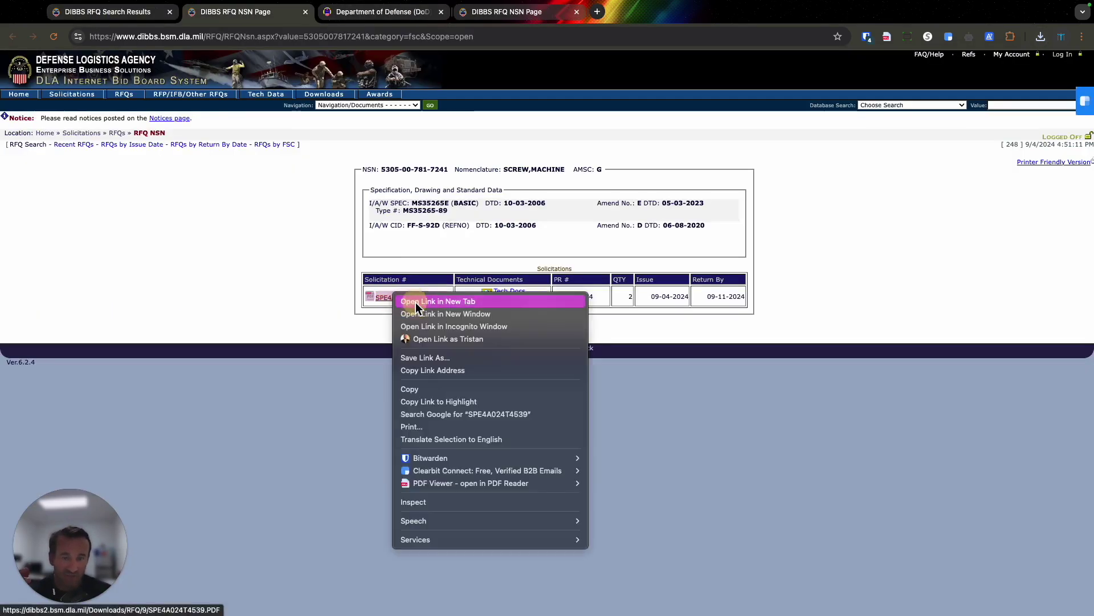
{"action": "left_click", "coordinate": [416, 300]}
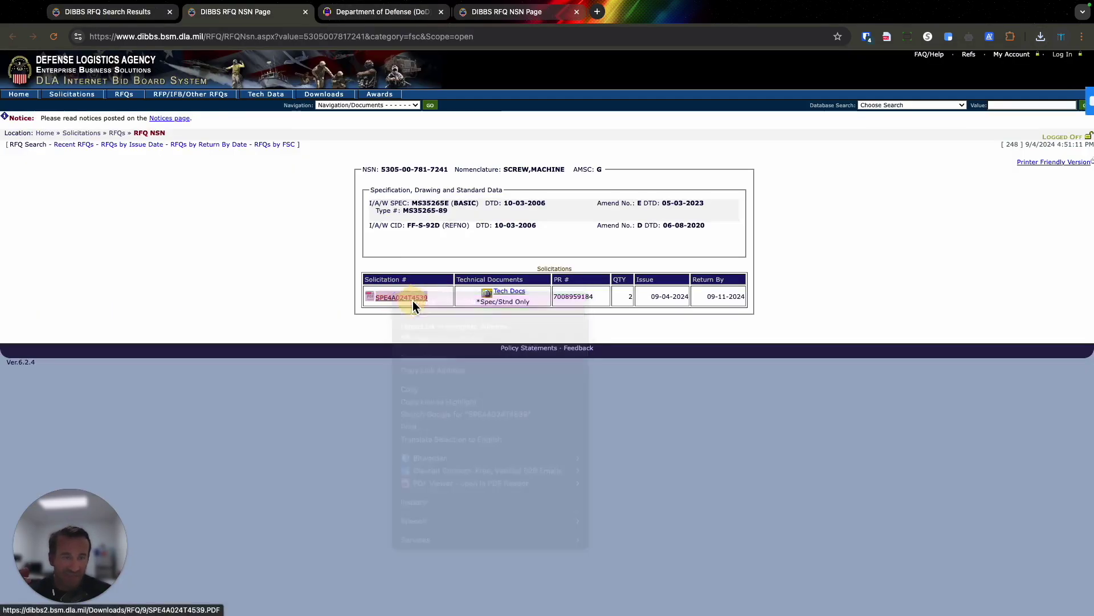
{"action": "left_click", "coordinate": [1041, 38]}
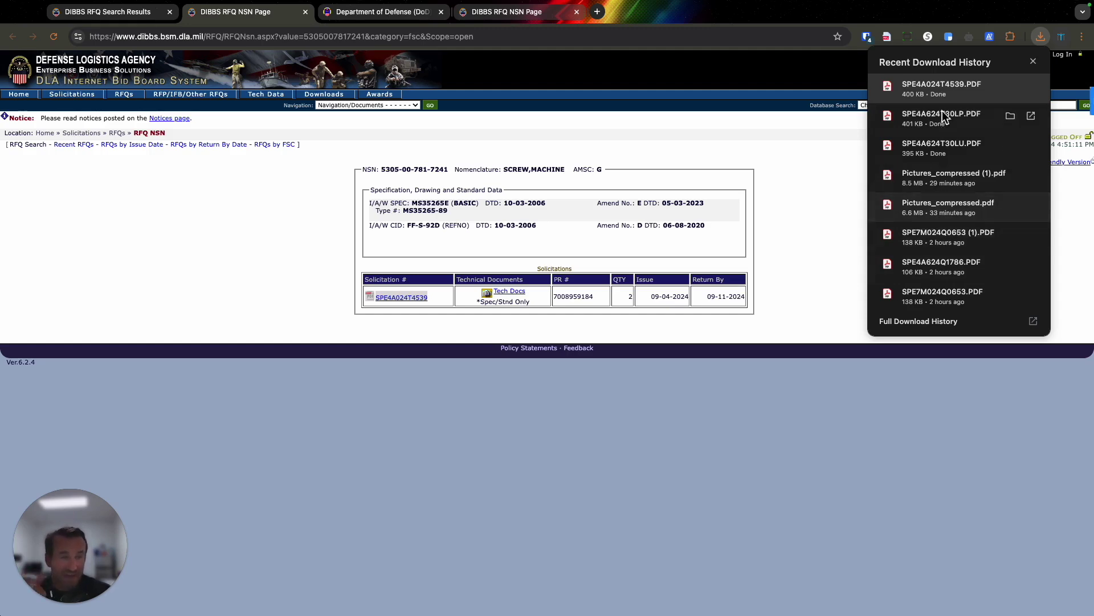
{"action": "left_click", "coordinate": [929, 90]}
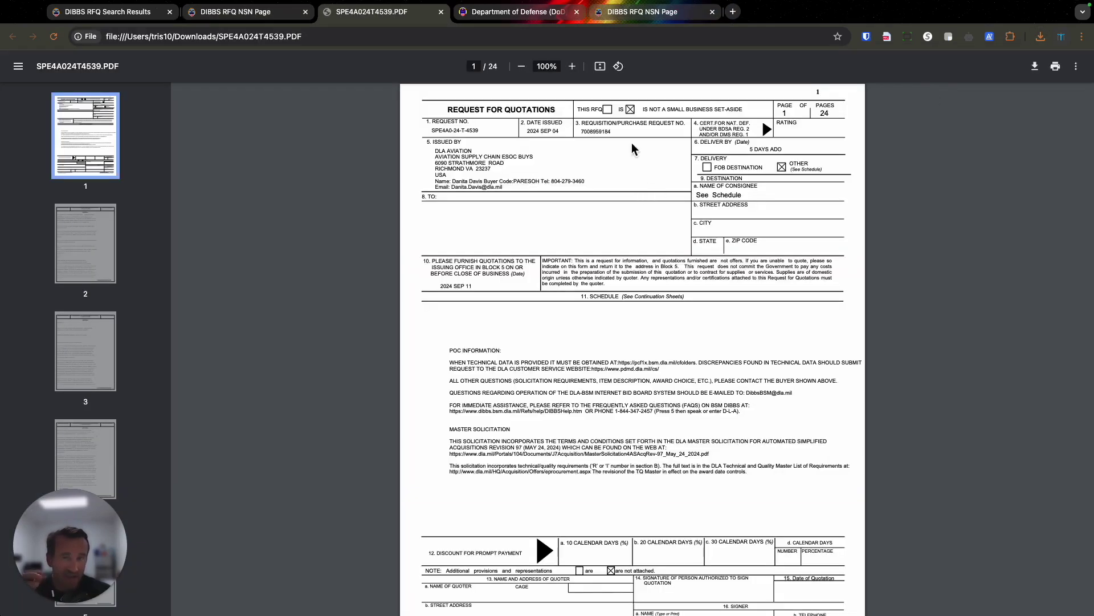
Zoom the PDF to 150%, read to page 7's CLIN quantity and addresses, then return to the results.
{"action": "left_click", "coordinate": [573, 66]}
{"action": "left_click", "coordinate": [572, 66]}
{"action": "left_click", "coordinate": [572, 66]}
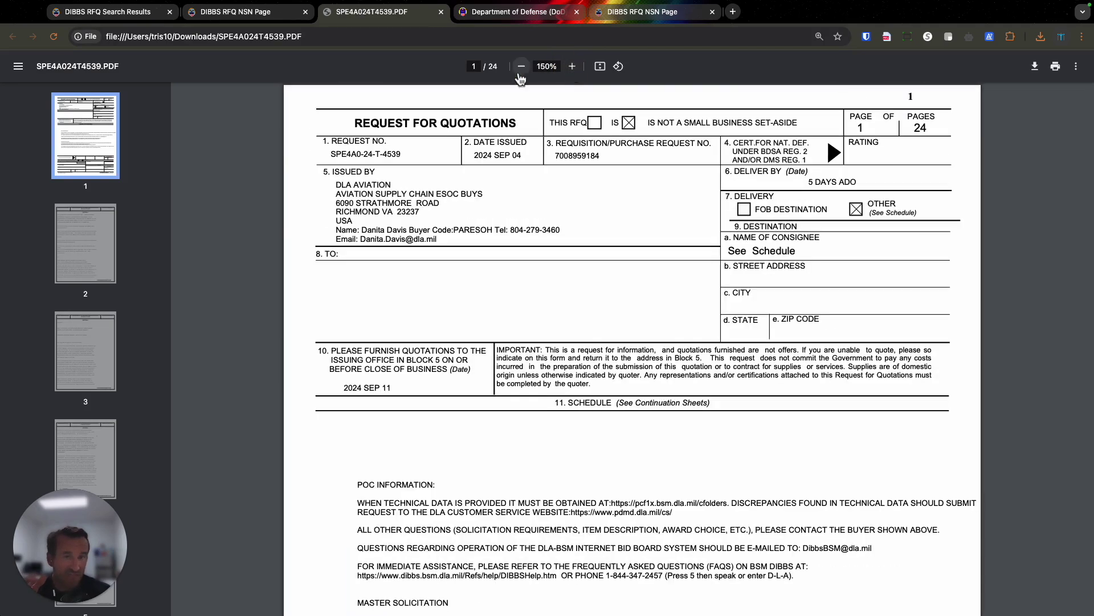
{"action": "scroll", "coordinate": [615, 141], "scroll_direction": "down", "scroll_amount": 1}
{"action": "scroll", "coordinate": [615, 141], "scroll_direction": "down", "scroll_amount": 14}
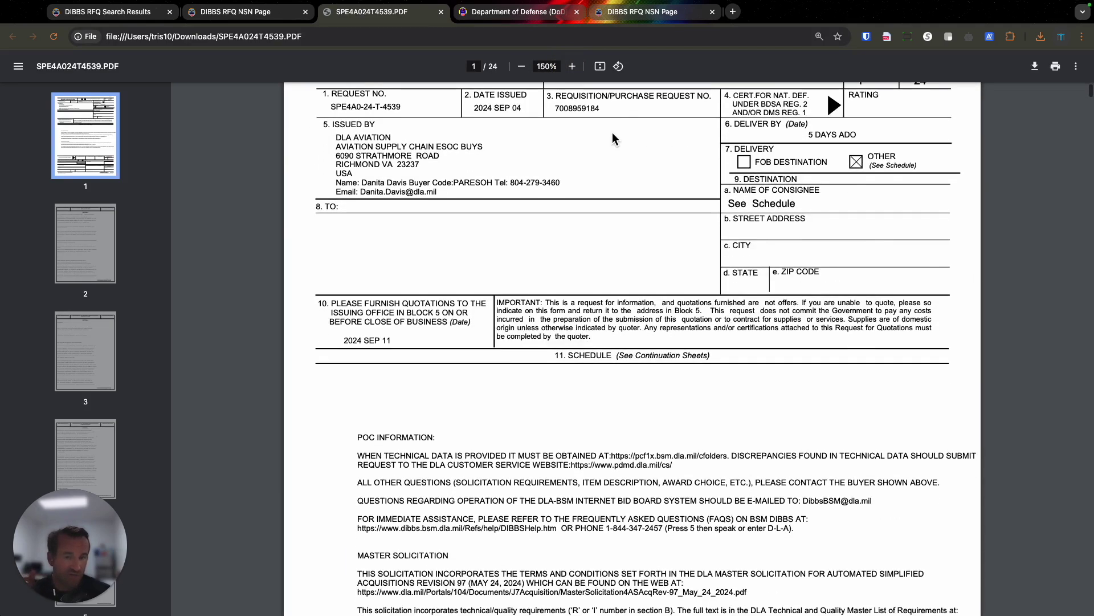
{"action": "scroll", "coordinate": [616, 135], "scroll_direction": "down", "scroll_amount": 20}
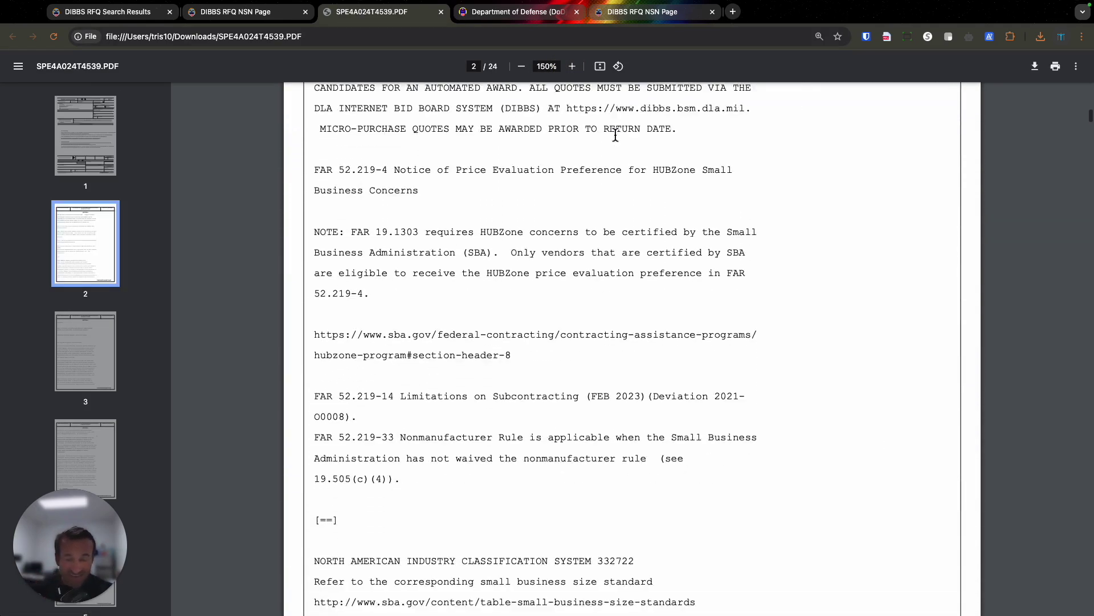
{"action": "scroll", "coordinate": [616, 134], "scroll_direction": "down", "scroll_amount": 6}
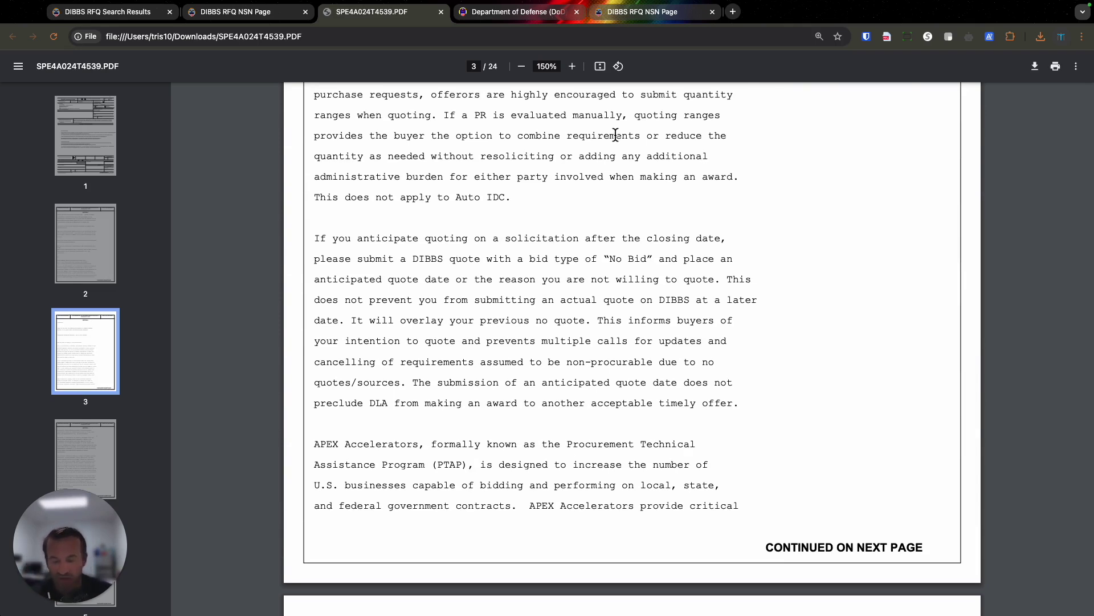
{"action": "scroll", "coordinate": [616, 135], "scroll_direction": "down", "scroll_amount": 20}
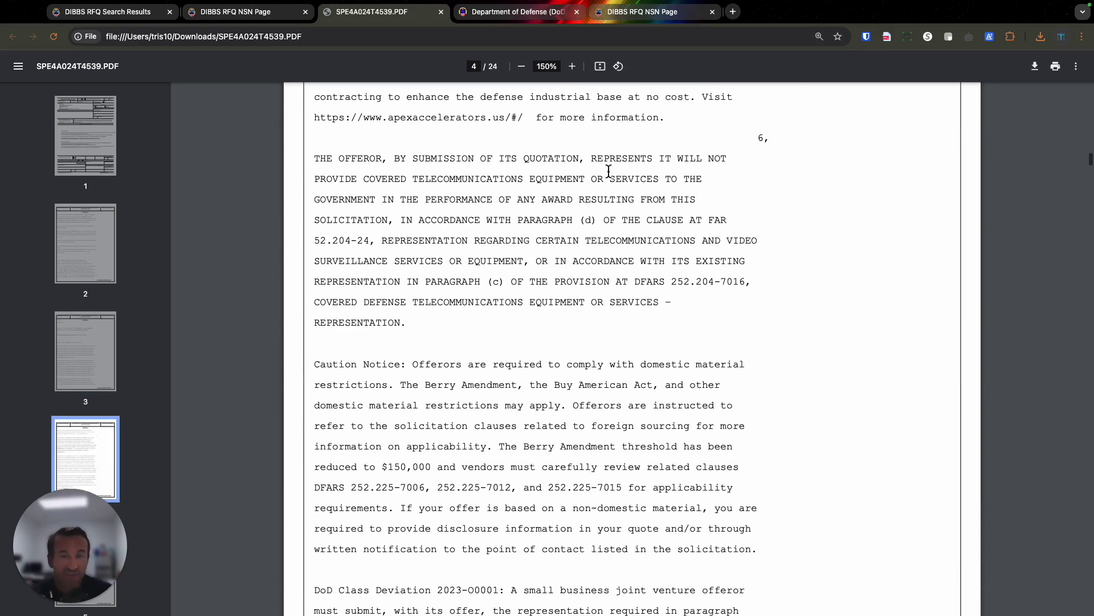
{"action": "scroll", "coordinate": [598, 153], "scroll_direction": "down", "scroll_amount": 15}
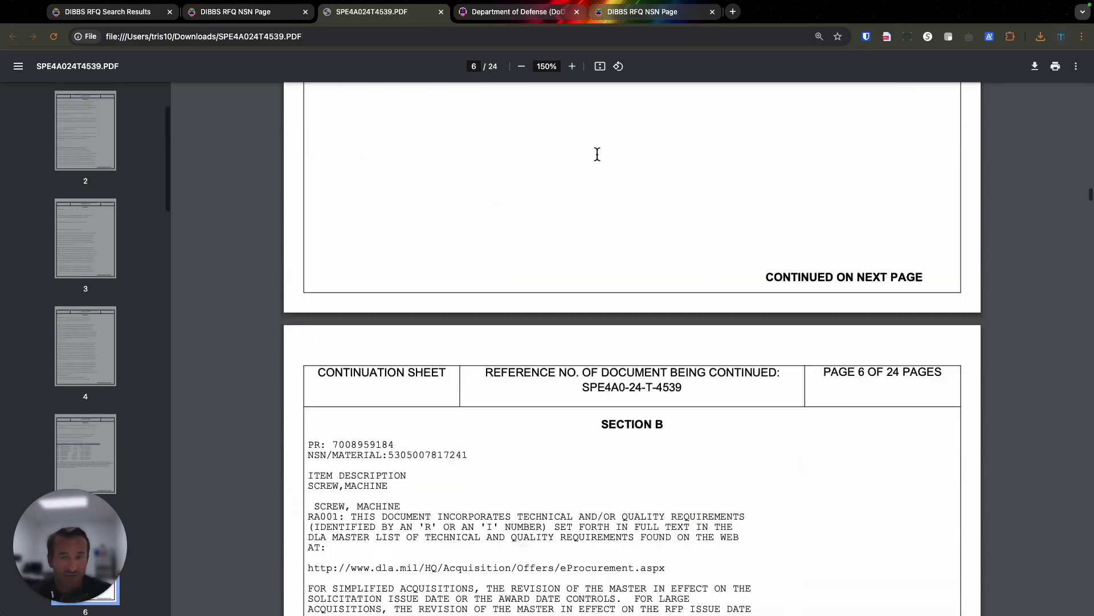
{"action": "scroll", "coordinate": [597, 154], "scroll_direction": "down", "scroll_amount": 10}
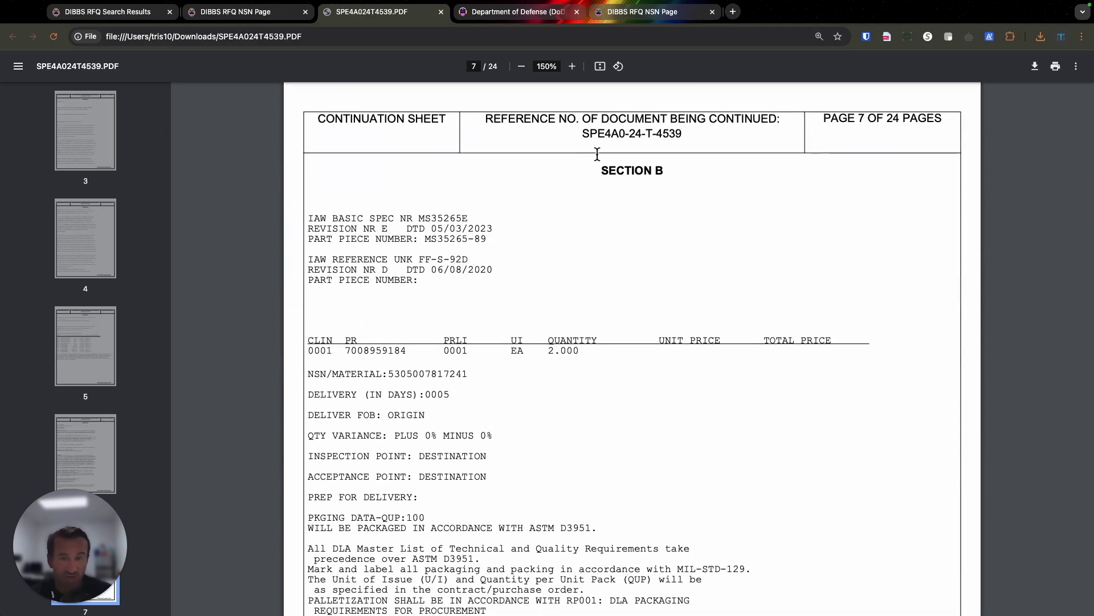
{"action": "scroll", "coordinate": [597, 154], "scroll_direction": "down", "scroll_amount": 5}
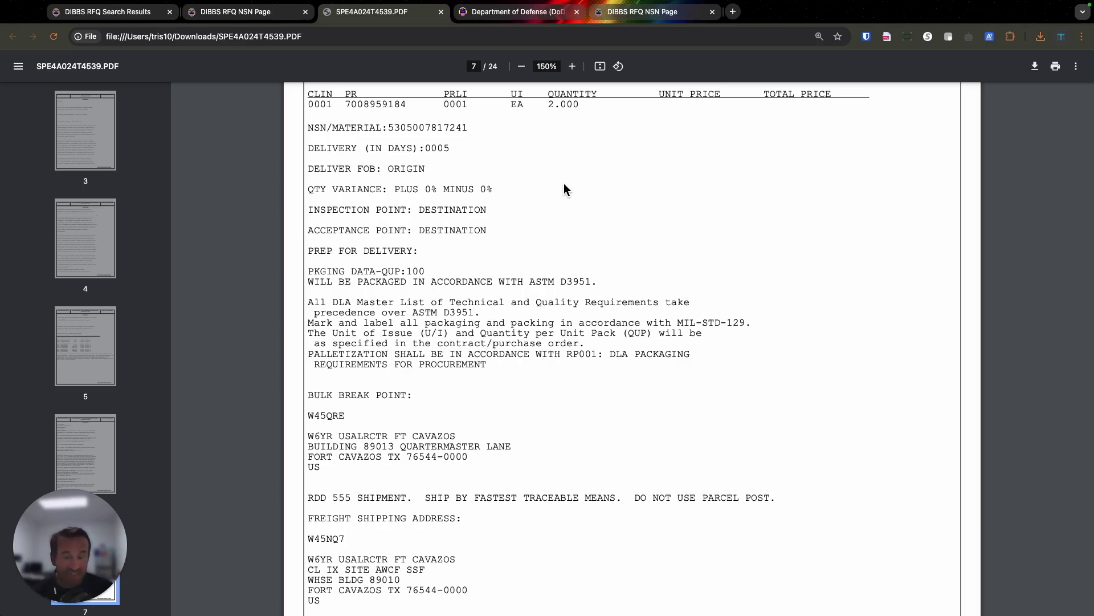
{"action": "left_click", "coordinate": [135, 12]}
Back on the RFQ form, enter 5306 and tick Unrestricted and Small Business set-asides, then switch to the mail desktop.
{"action": "left_click", "coordinate": [13, 37]}
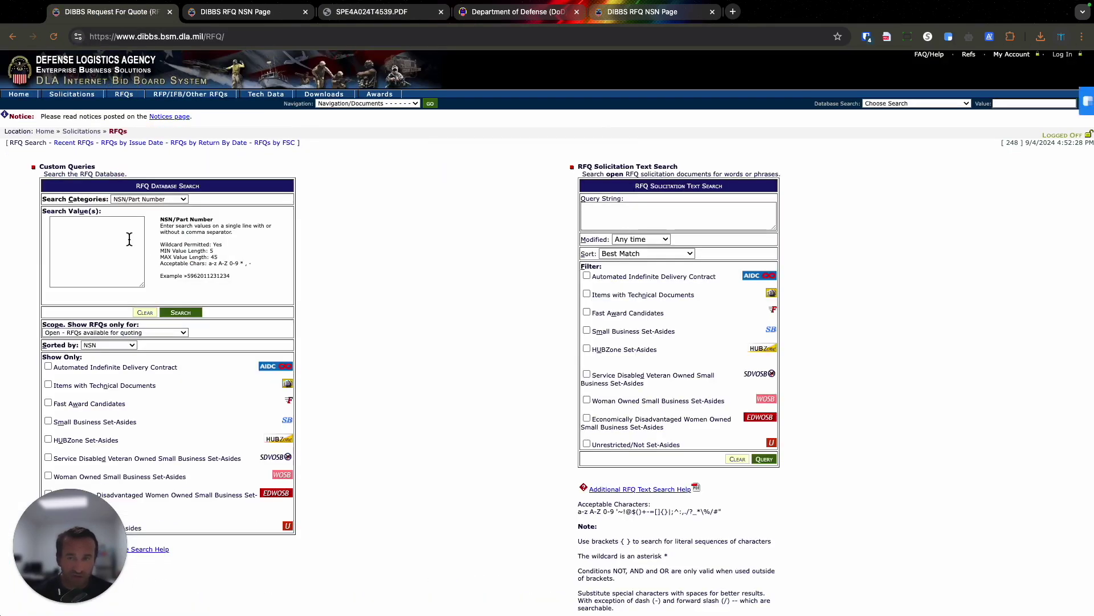
{"action": "left_click", "coordinate": [127, 237]}
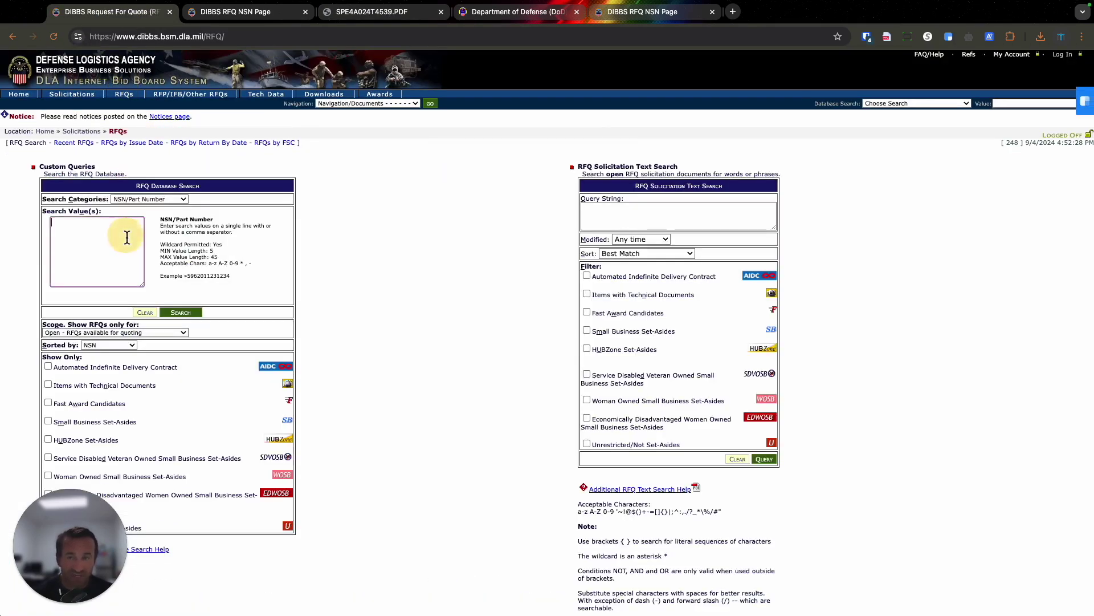
{"action": "type", "text": "5306"}
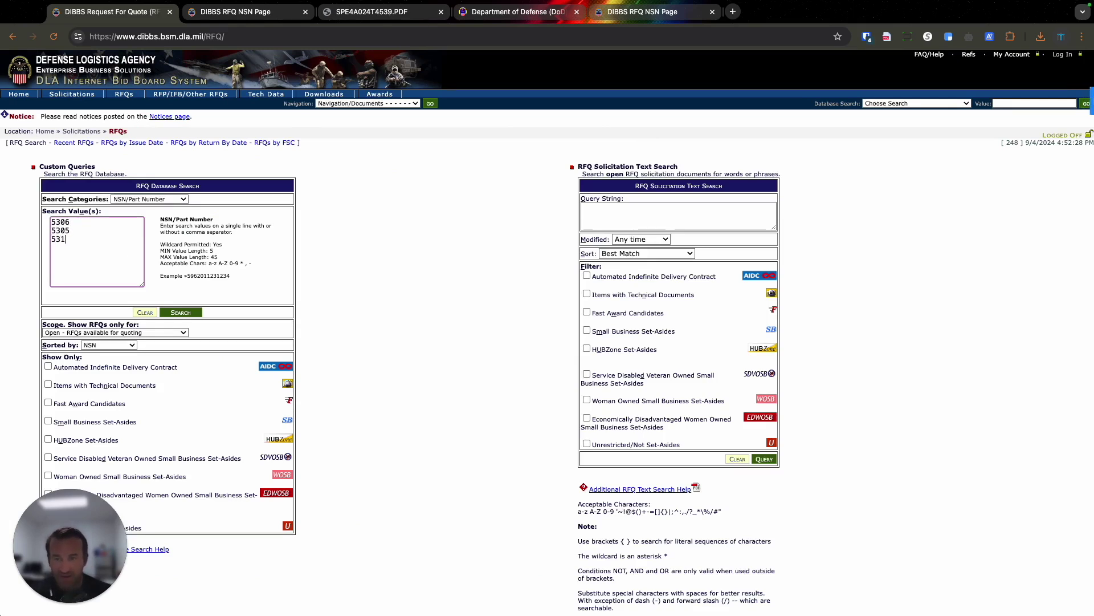
{"action": "scroll", "coordinate": [374, 378], "scroll_direction": "down", "scroll_amount": 3}
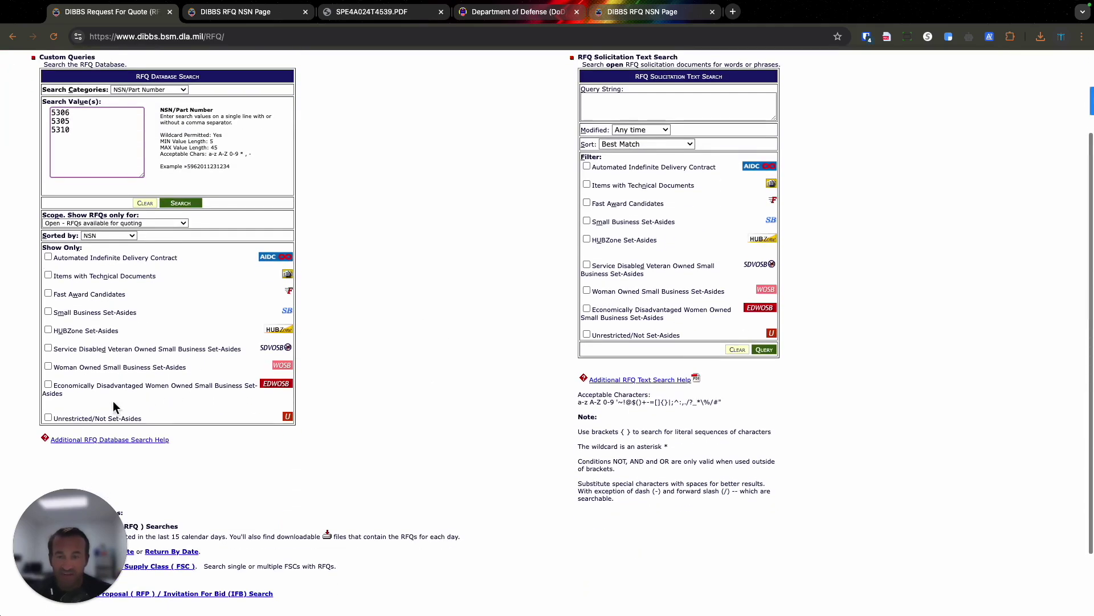
{"action": "left_click", "coordinate": [70, 418]}
{"action": "left_click", "coordinate": [87, 313]}
{"action": "scroll", "coordinate": [86, 313], "scroll_direction": "up", "scroll_amount": 1}
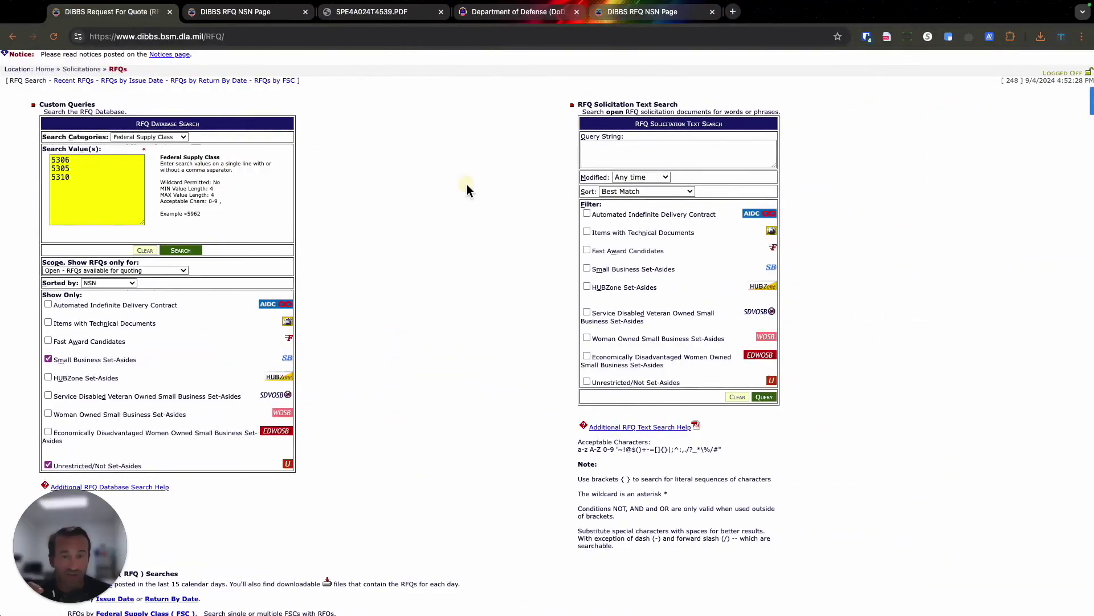
{"action": "key", "text": "ctrl+Left"}
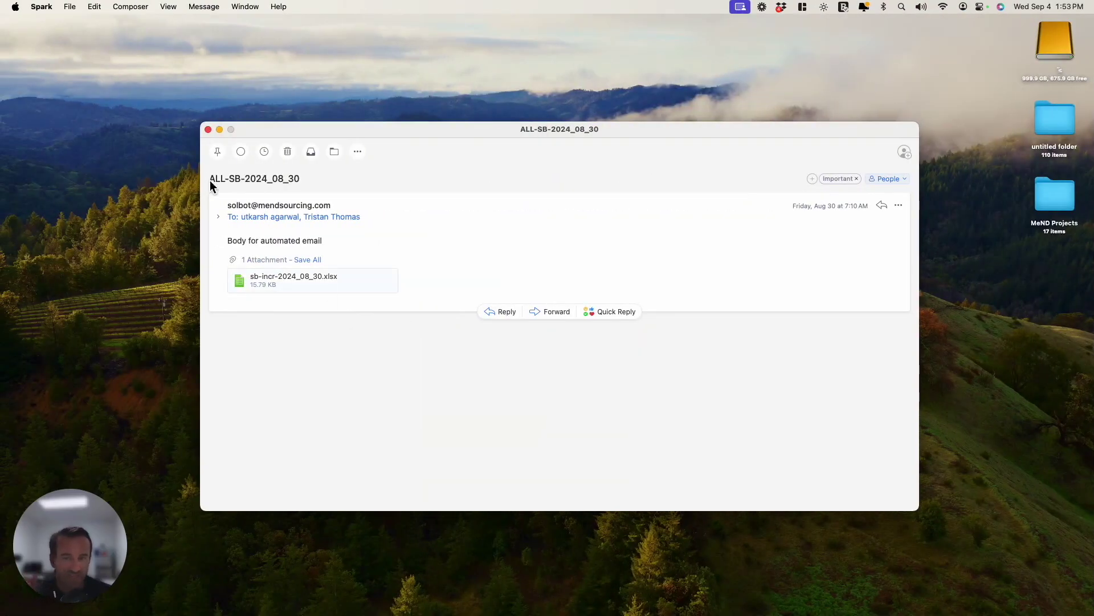
Select the ALL-SB-2024_08_30 subject and open its sb-incr-2024_08_30.xlsx attachment in Excel.
{"action": "left_click_drag", "start_coordinate": [210, 180], "coordinate": [246, 182]}
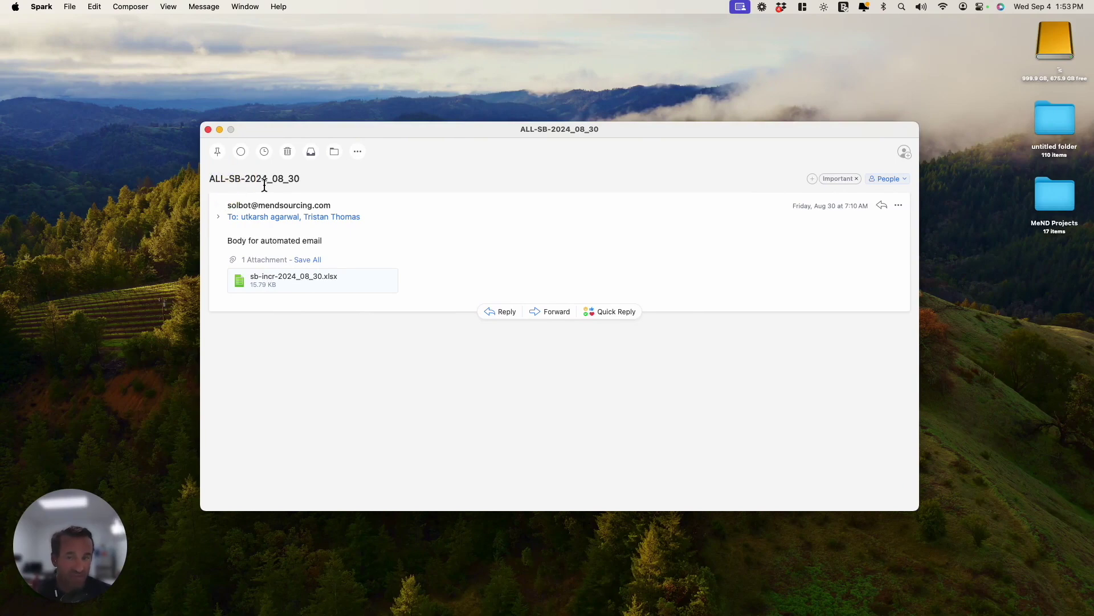
{"action": "left_click_drag", "start_coordinate": [291, 180], "coordinate": [302, 180]}
{"action": "double_click", "coordinate": [303, 286]}
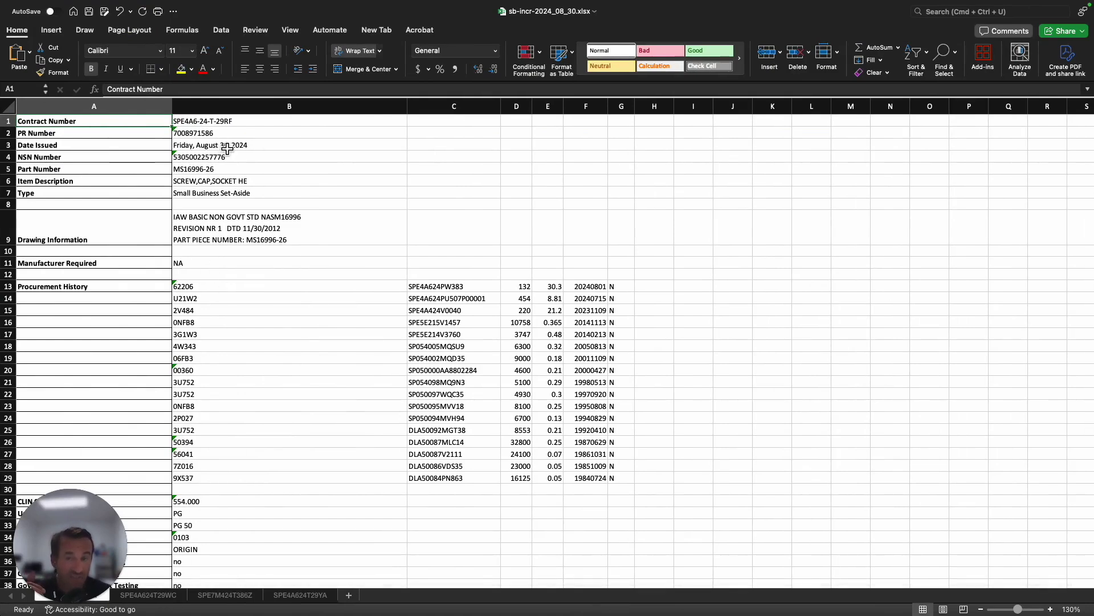
{"action": "mouse_move", "coordinate": [115, 600]}
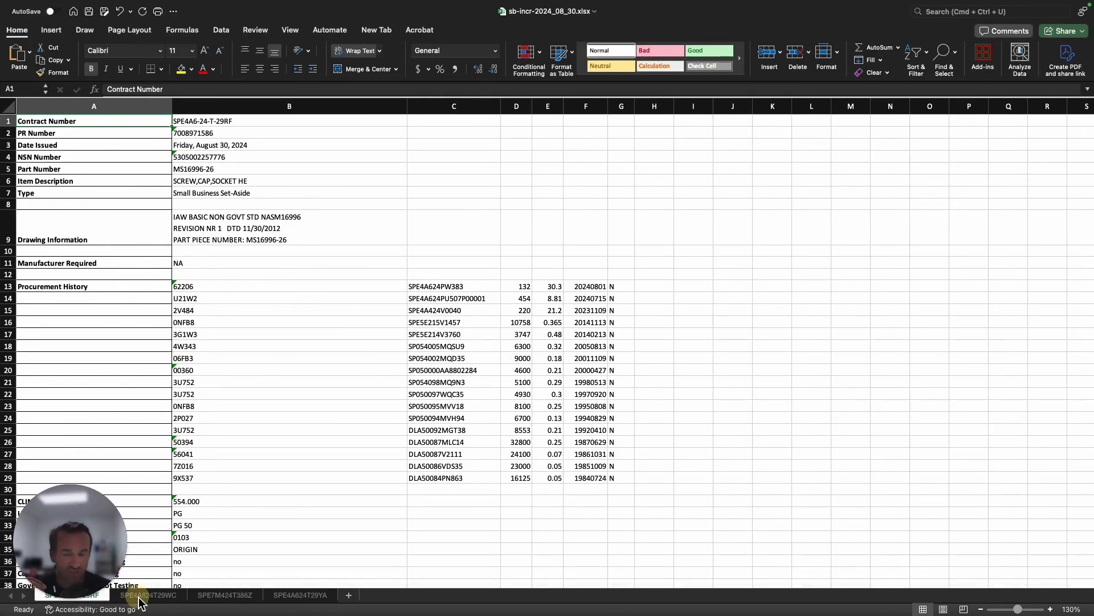
{"action": "left_click", "coordinate": [228, 597]}
{"action": "left_click", "coordinate": [294, 598]}
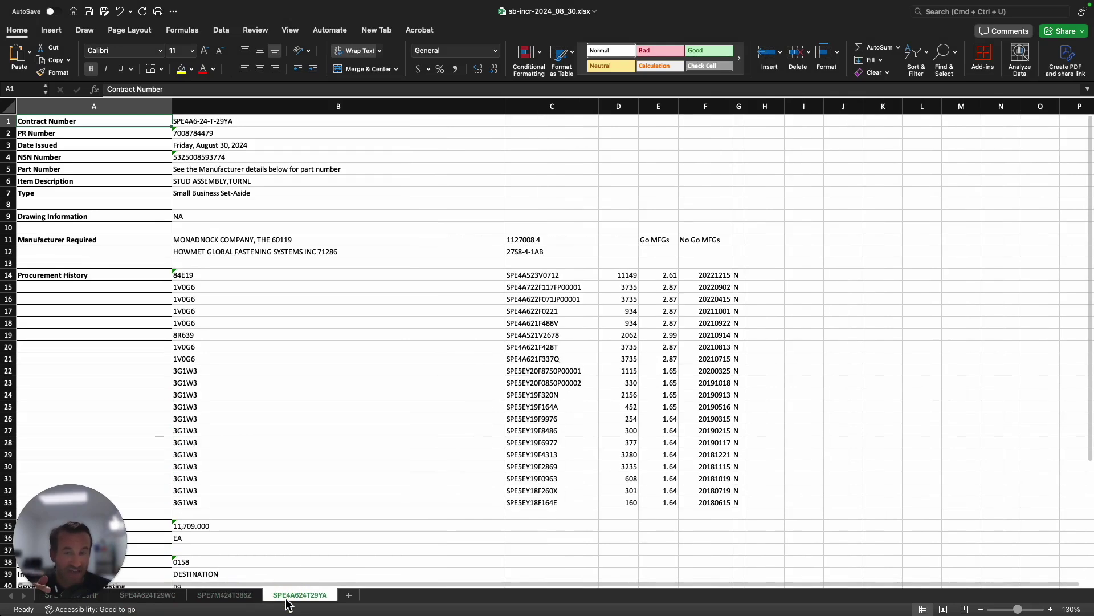
{"action": "left_click", "coordinate": [230, 600]}
{"action": "left_click", "coordinate": [149, 595]}
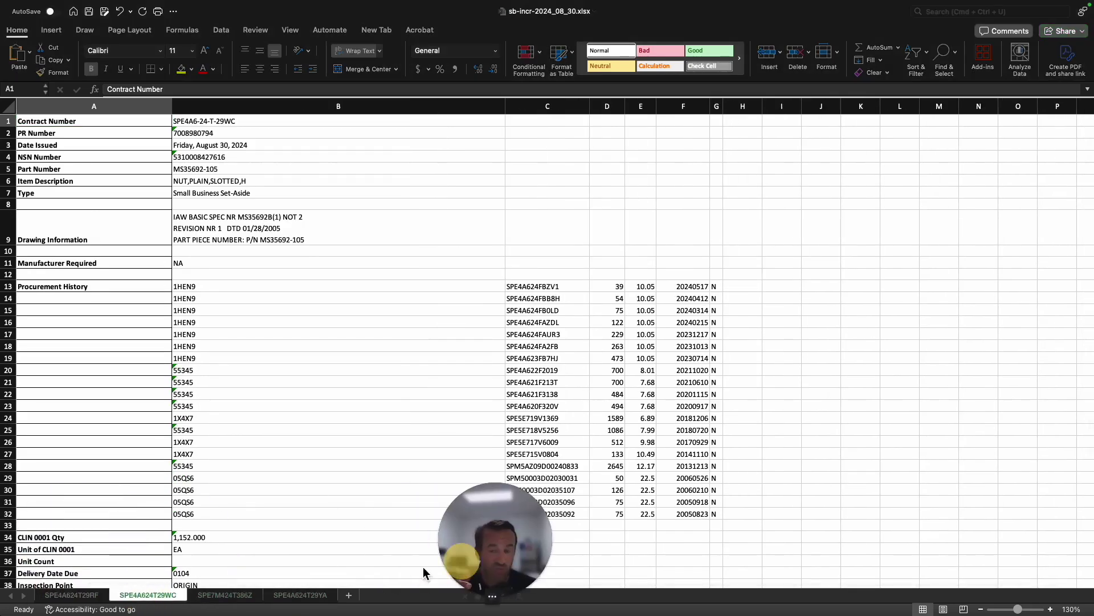
{"action": "left_click", "coordinate": [83, 596]}
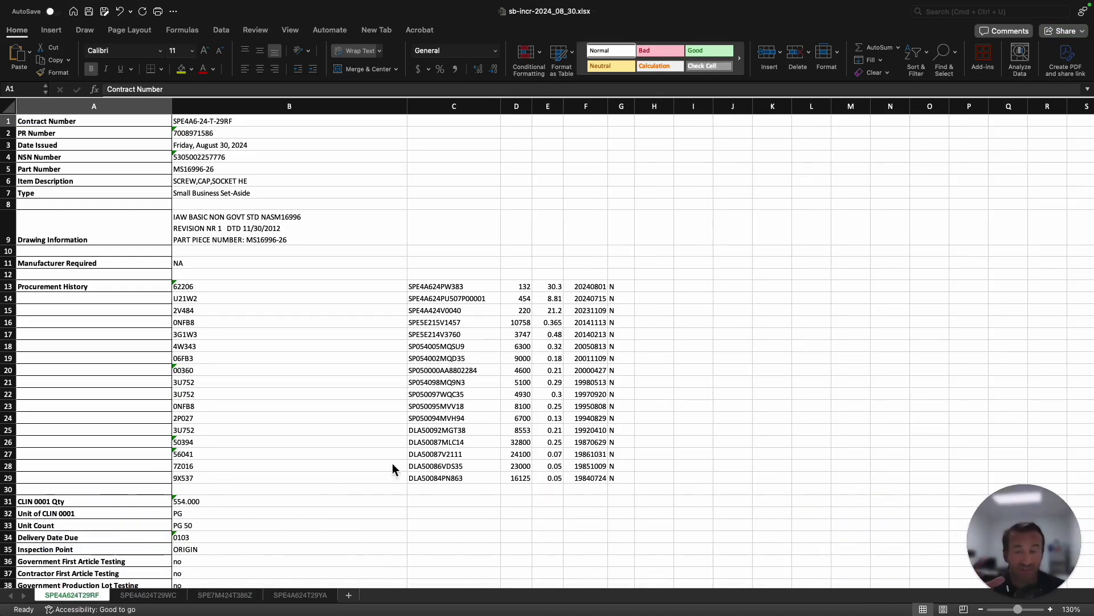
{"action": "left_click", "coordinate": [323, 477]}
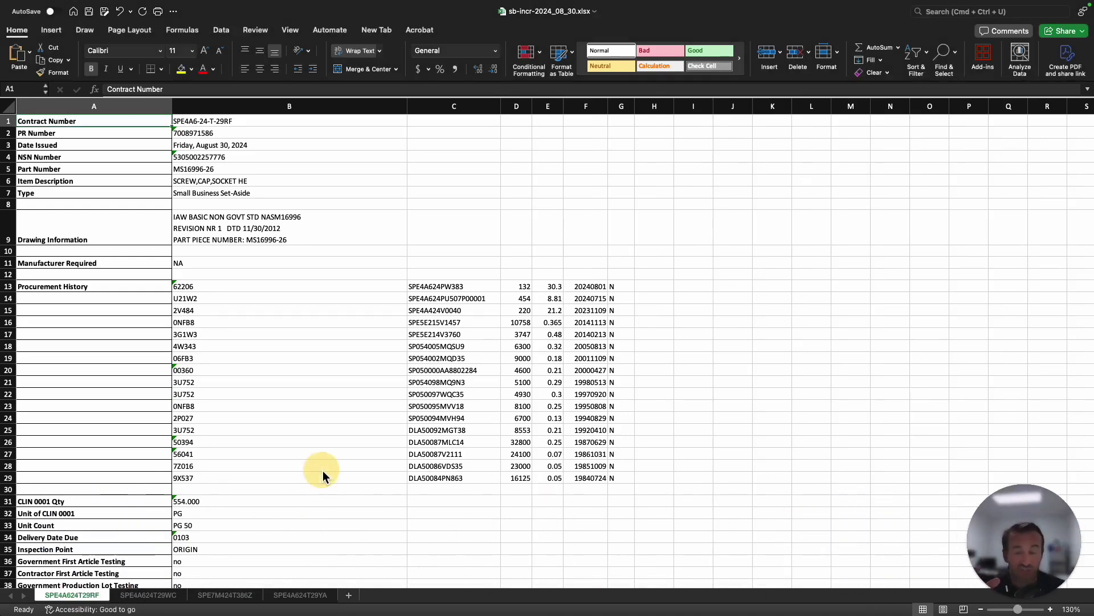
{"action": "left_click", "coordinate": [108, 136]}
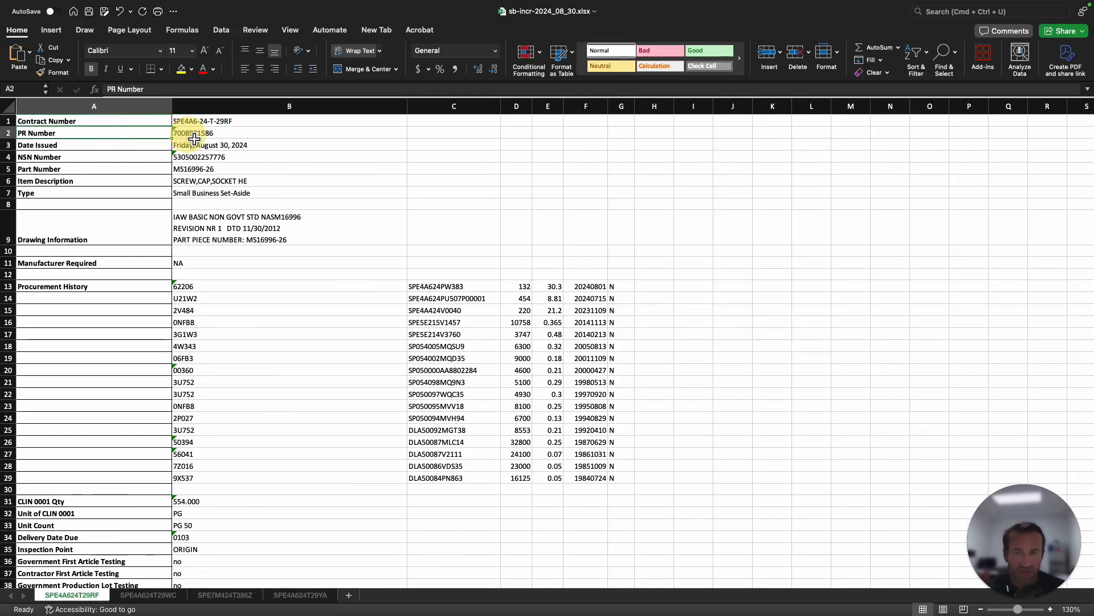
{"action": "left_click", "coordinate": [133, 147]}
{"action": "left_click", "coordinate": [122, 159]}
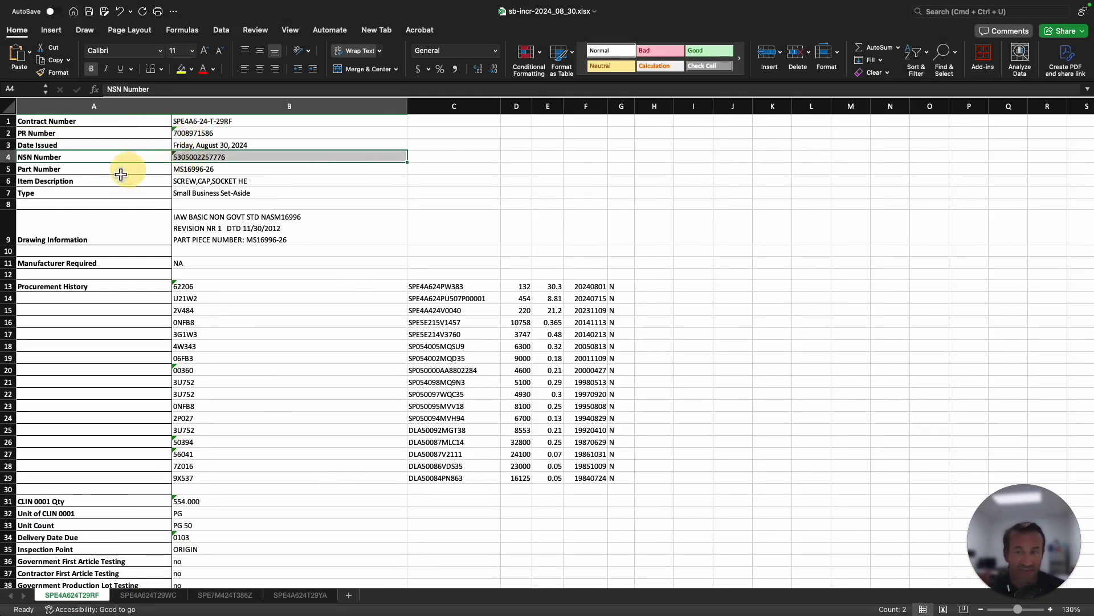
{"action": "left_click", "coordinate": [171, 171]}
{"action": "scroll", "coordinate": [129, 188], "scroll_direction": "down", "scroll_amount": 1}
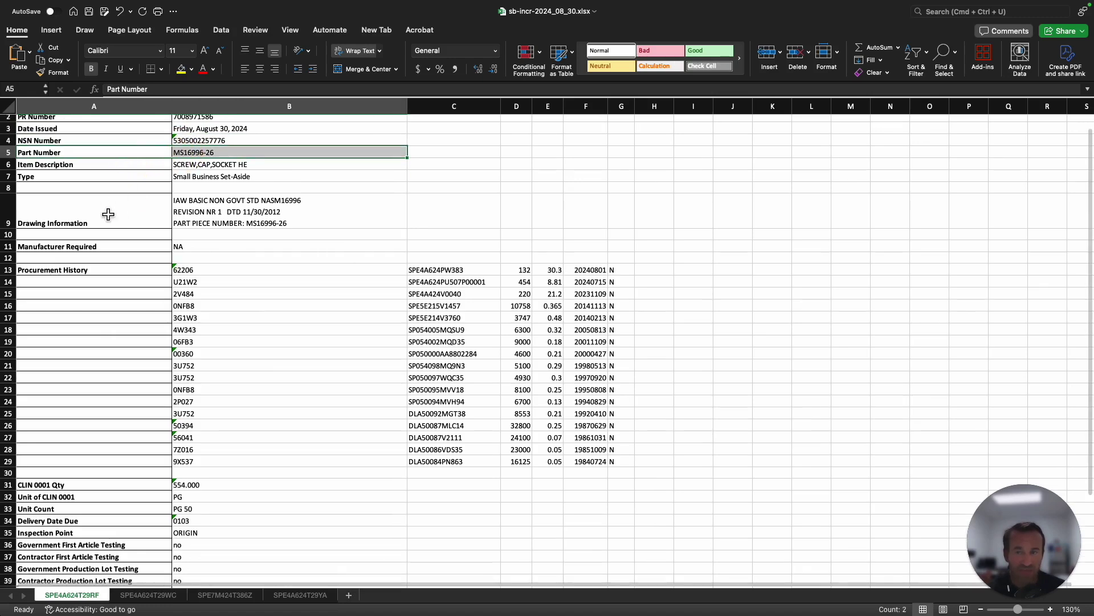
{"action": "left_click", "coordinate": [138, 211]}
{"action": "left_click_drag", "start_coordinate": [155, 213], "coordinate": [205, 217]}
{"action": "scroll", "coordinate": [212, 294], "scroll_direction": "down", "scroll_amount": 2}
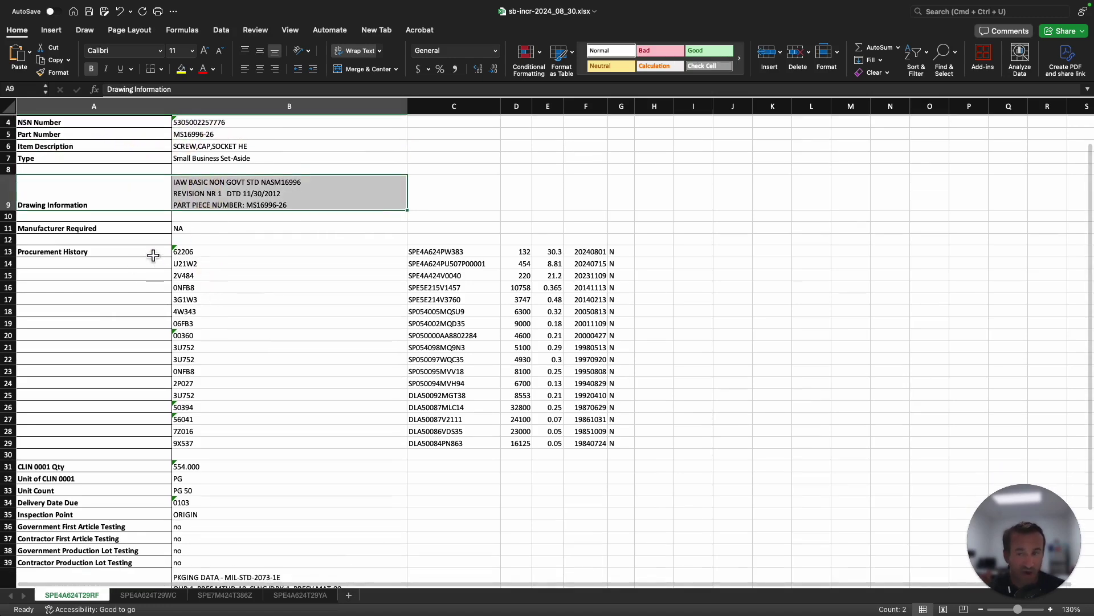
{"action": "left_click_drag", "start_coordinate": [152, 251], "coordinate": [621, 443]}
{"action": "scroll", "coordinate": [86, 365], "scroll_direction": "down", "scroll_amount": 3}
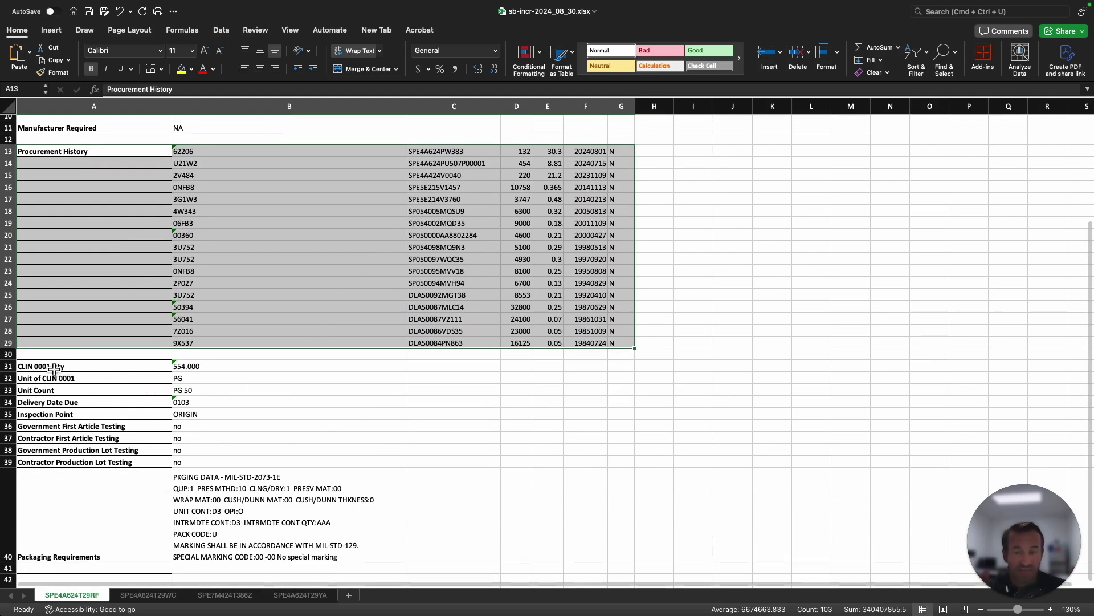
{"action": "left_click", "coordinate": [219, 367]}
{"action": "left_click", "coordinate": [217, 379]}
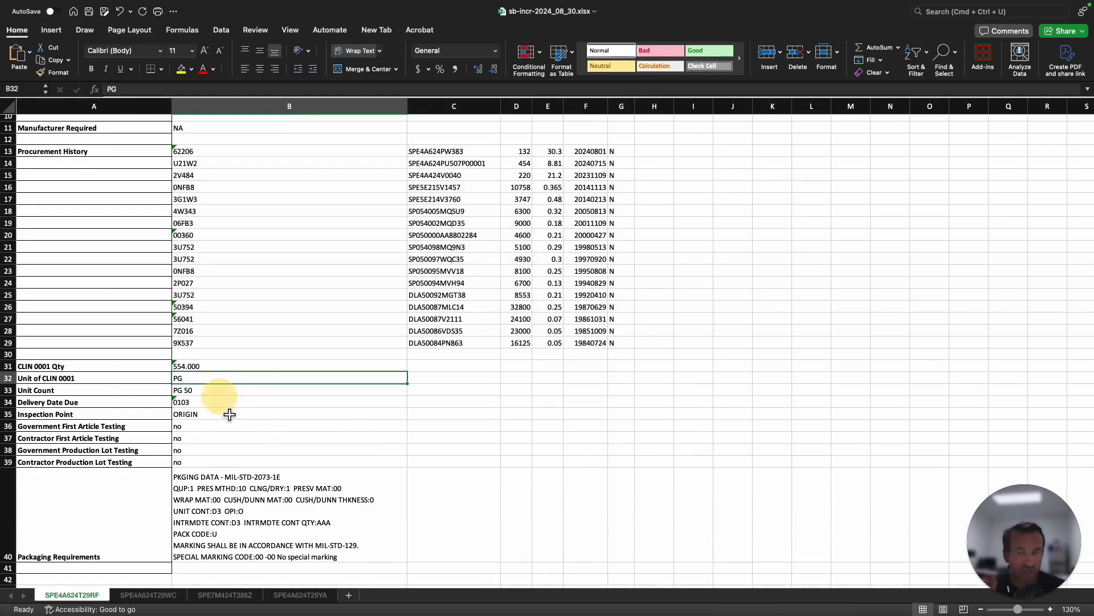
{"action": "left_click", "coordinate": [208, 392]}
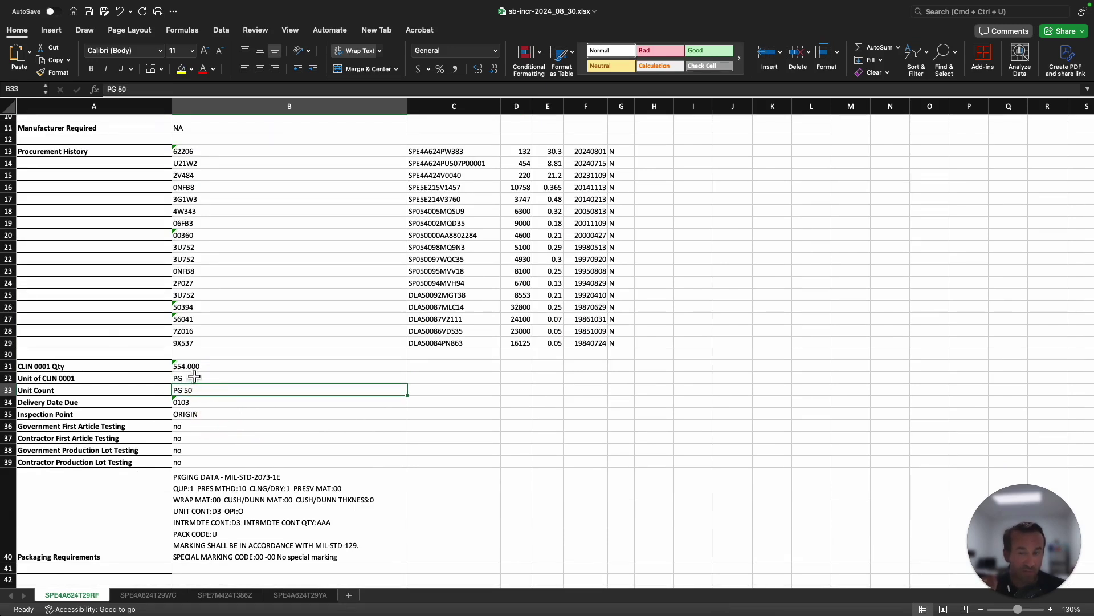
{"action": "left_click_drag", "start_coordinate": [142, 408], "coordinate": [202, 405]}
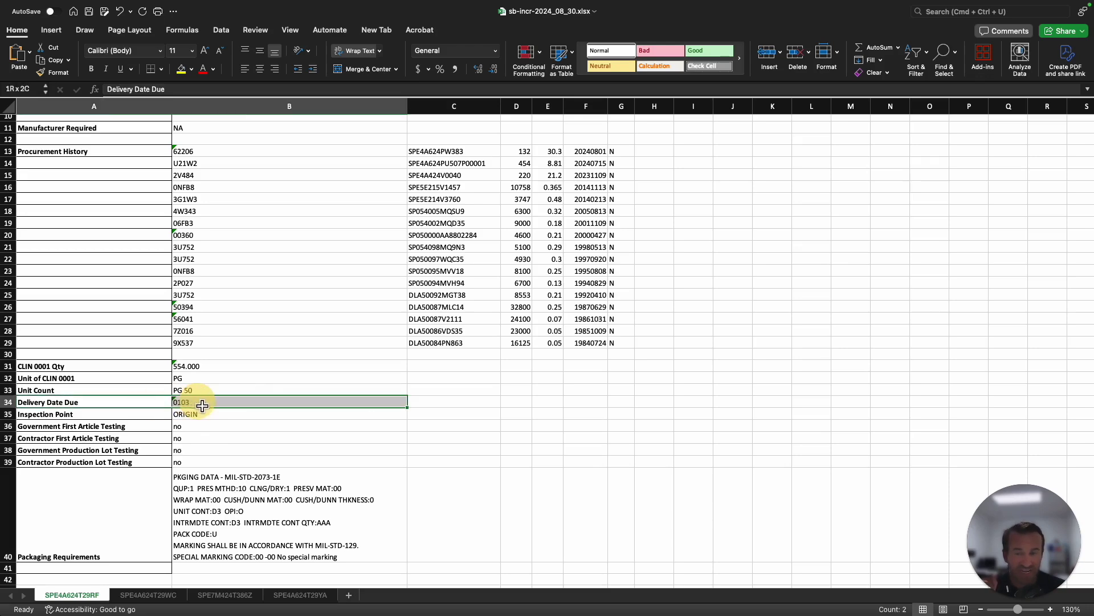
{"action": "scroll", "coordinate": [202, 405], "scroll_direction": "down", "scroll_amount": 4}
{"action": "left_click_drag", "start_coordinate": [159, 460], "coordinate": [208, 447]}
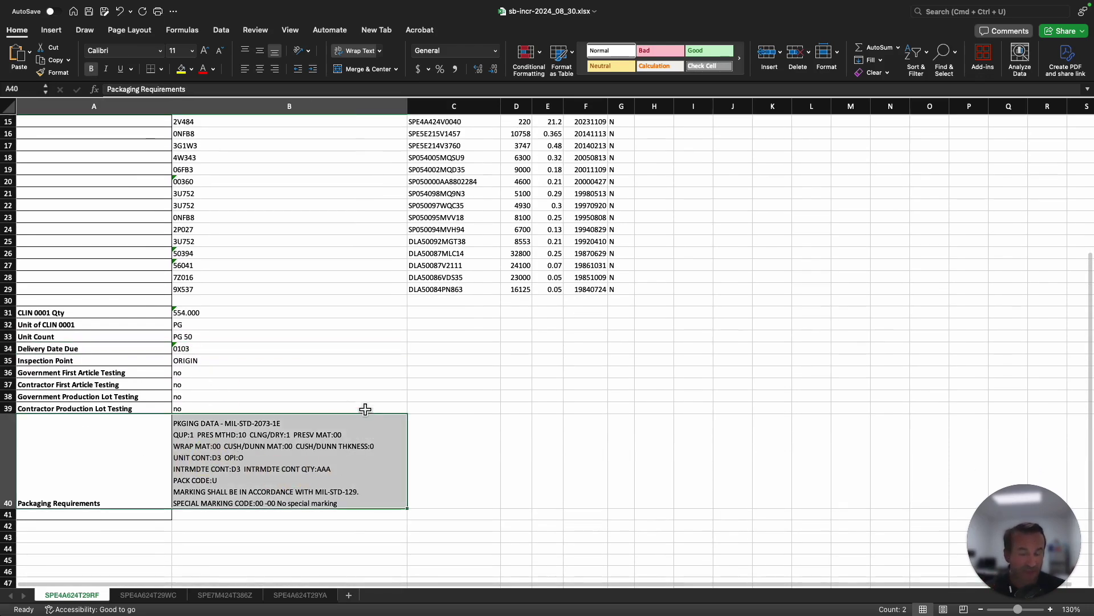
{"action": "scroll", "coordinate": [365, 410], "scroll_direction": "up", "scroll_amount": 8}
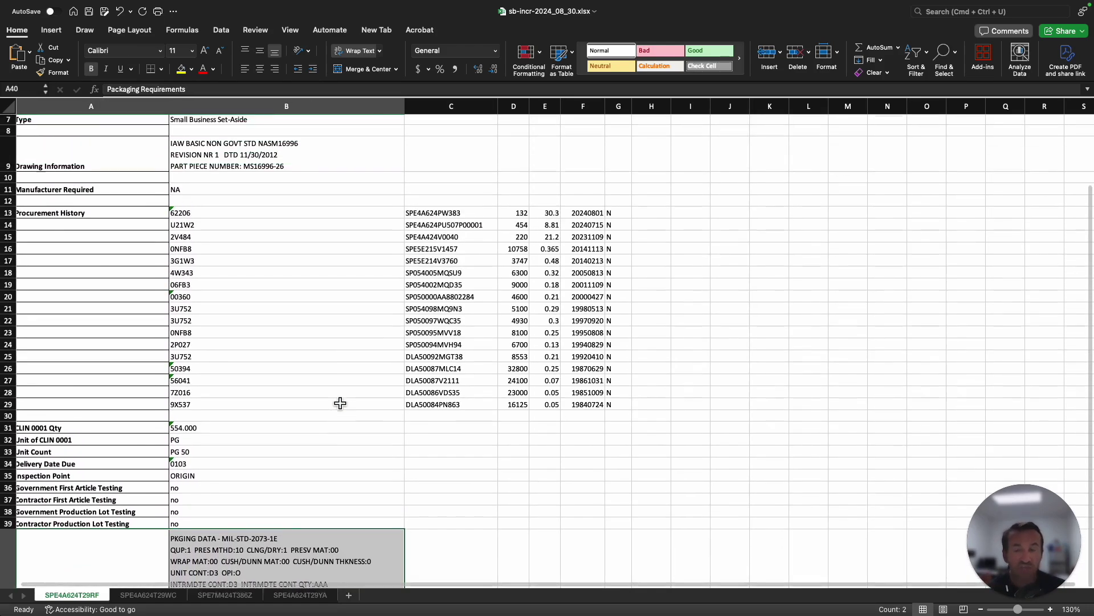
{"action": "scroll", "coordinate": [340, 403], "scroll_direction": "up", "scroll_amount": 6}
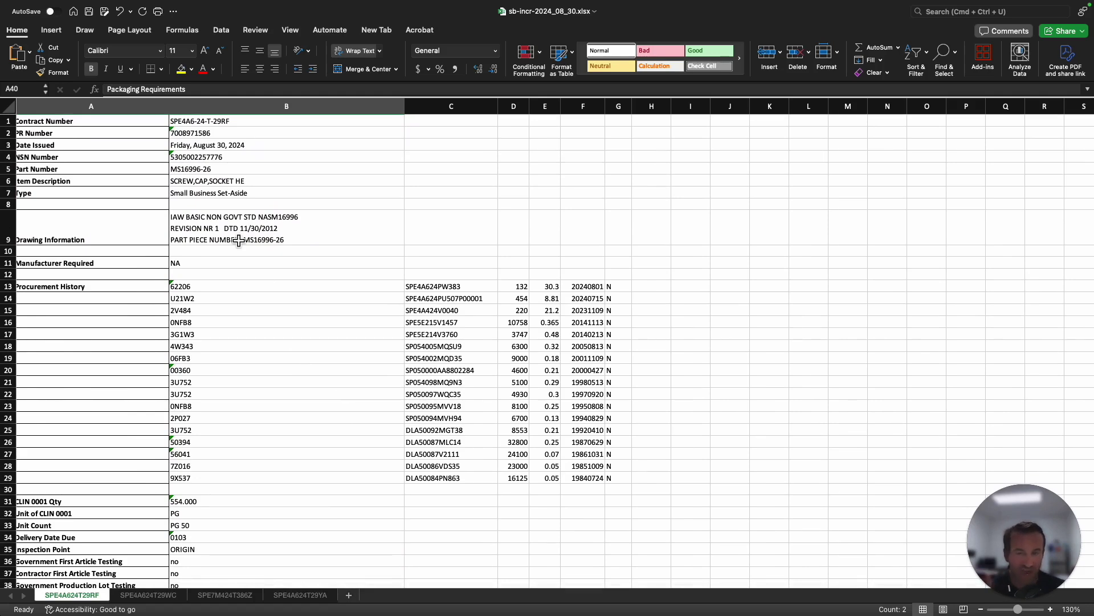
Switch to the SPE4A624T29WC sheet and briefly check the source email.
{"action": "left_click", "coordinate": [156, 596]}
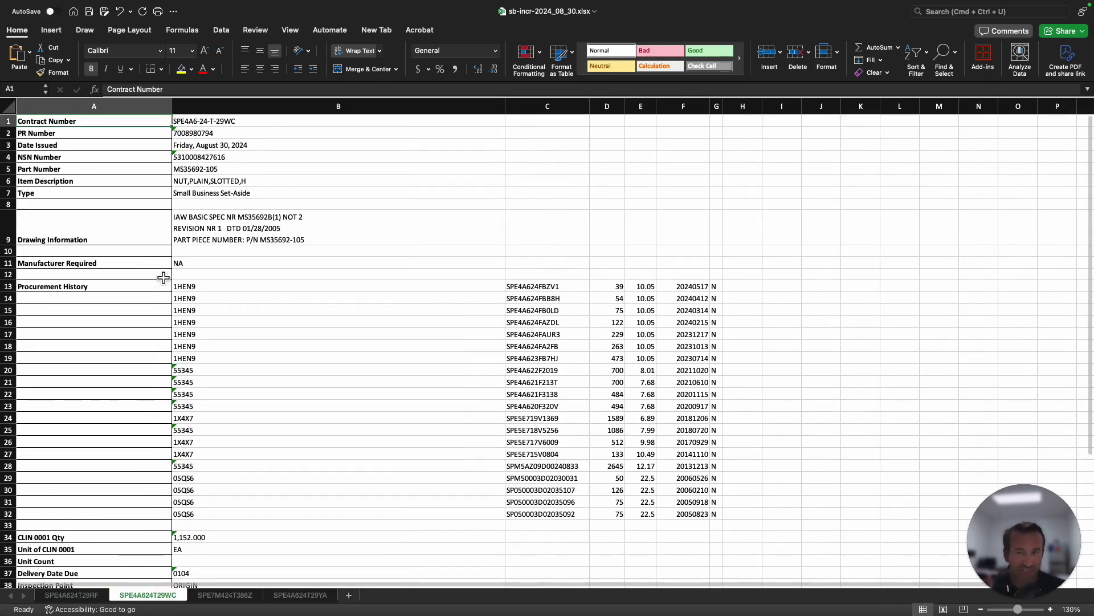
{"action": "scroll", "coordinate": [208, 310], "scroll_direction": "down", "scroll_amount": 2}
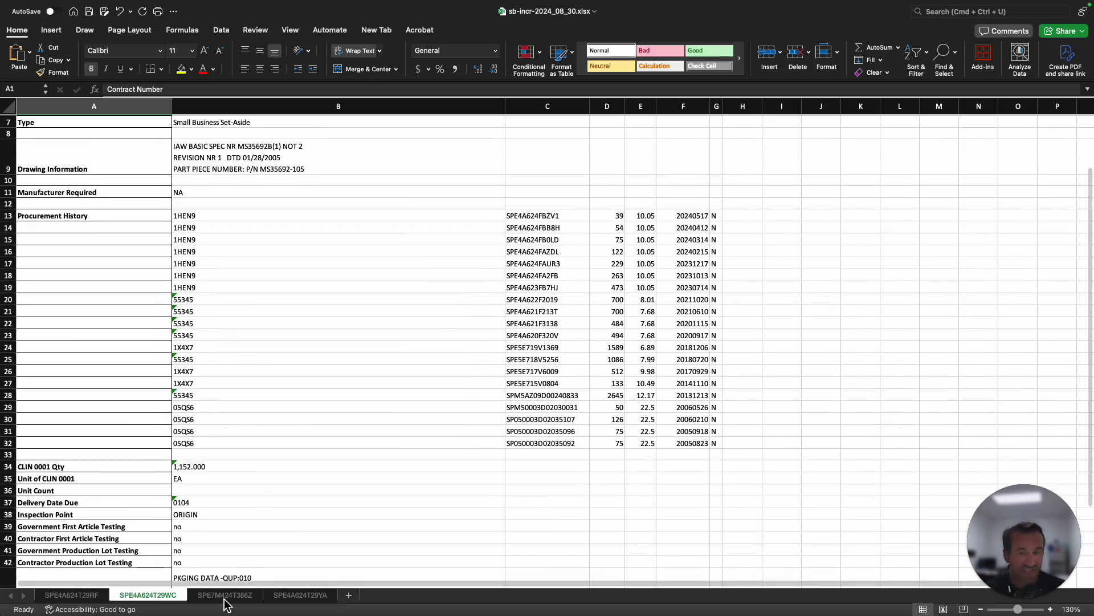
{"action": "scroll", "coordinate": [210, 479], "scroll_direction": "up", "scroll_amount": 3}
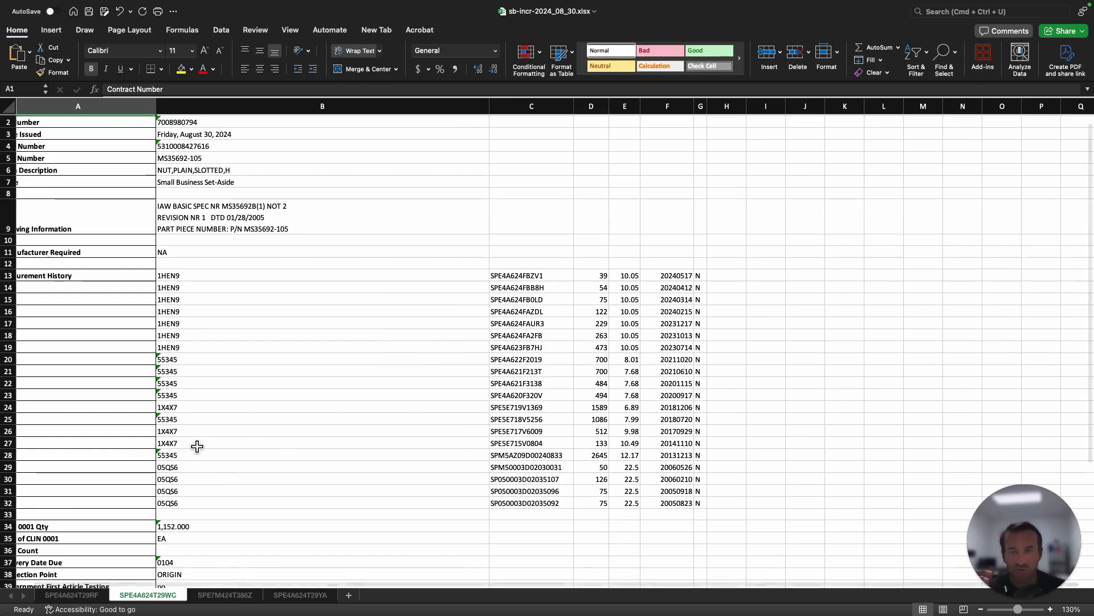
{"action": "key", "text": "super+w"}
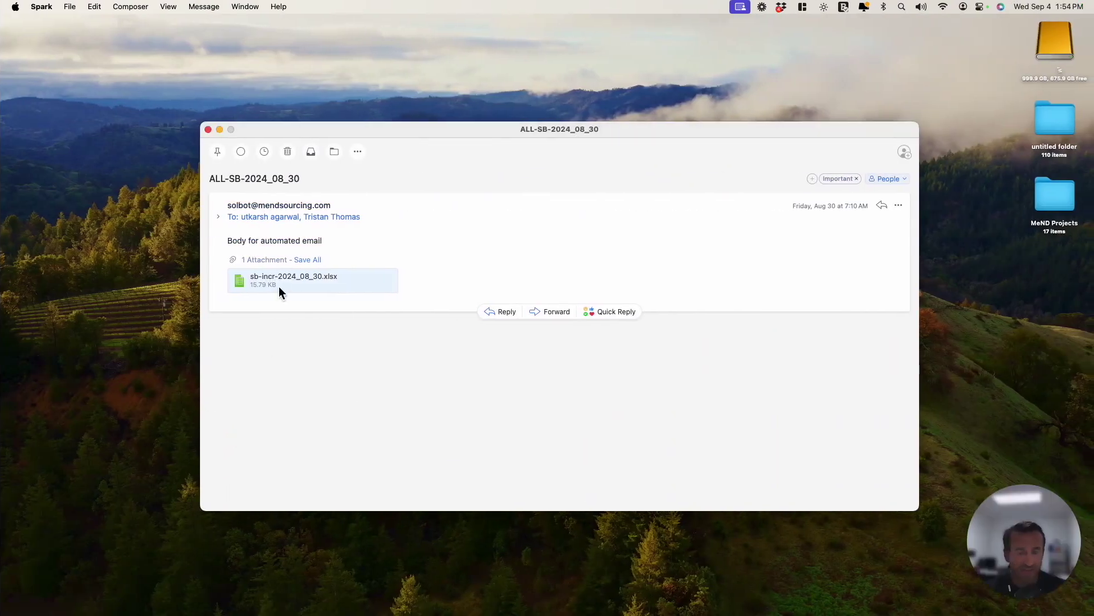
{"action": "key", "text": "ctrl+Right"}
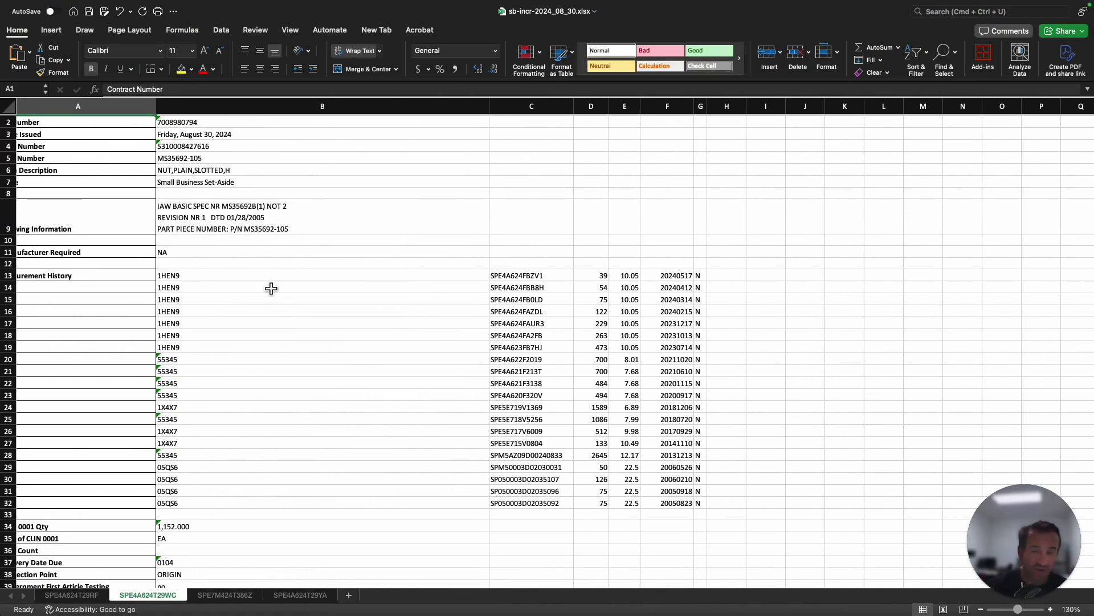
Mark Part Number MS35692-105 and the CLIN 0001 quantity of 1,152.000, then switch to the browser.
{"action": "scroll", "coordinate": [187, 217], "scroll_direction": "up", "scroll_amount": 1}
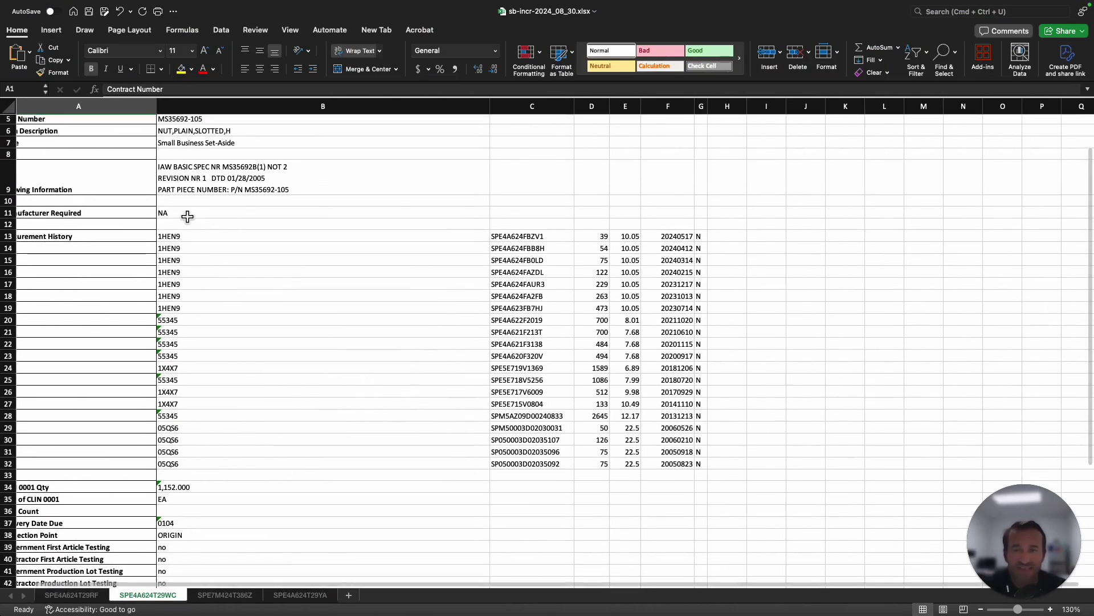
{"action": "left_click_drag", "start_coordinate": [117, 170], "coordinate": [183, 173]}
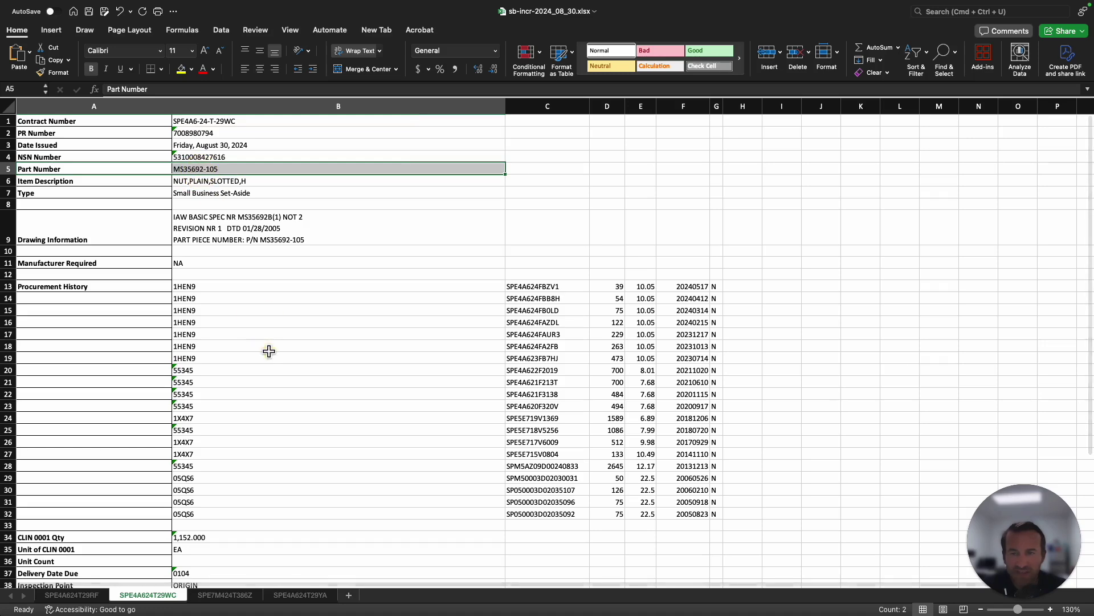
{"action": "scroll", "coordinate": [177, 228], "scroll_direction": "down", "scroll_amount": 3}
{"action": "scroll", "coordinate": [178, 228], "scroll_direction": "down", "scroll_amount": 1}
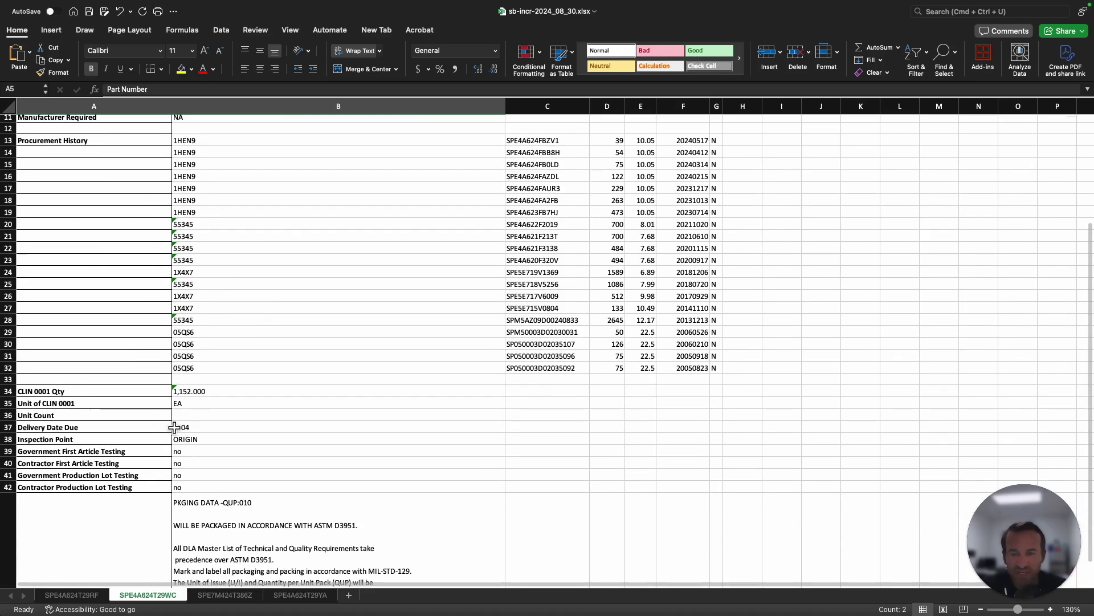
{"action": "left_click_drag", "start_coordinate": [164, 393], "coordinate": [181, 406]}
{"action": "scroll", "coordinate": [217, 471], "scroll_direction": "down", "scroll_amount": 1}
{"action": "scroll", "coordinate": [244, 512], "scroll_direction": "up", "scroll_amount": 4}
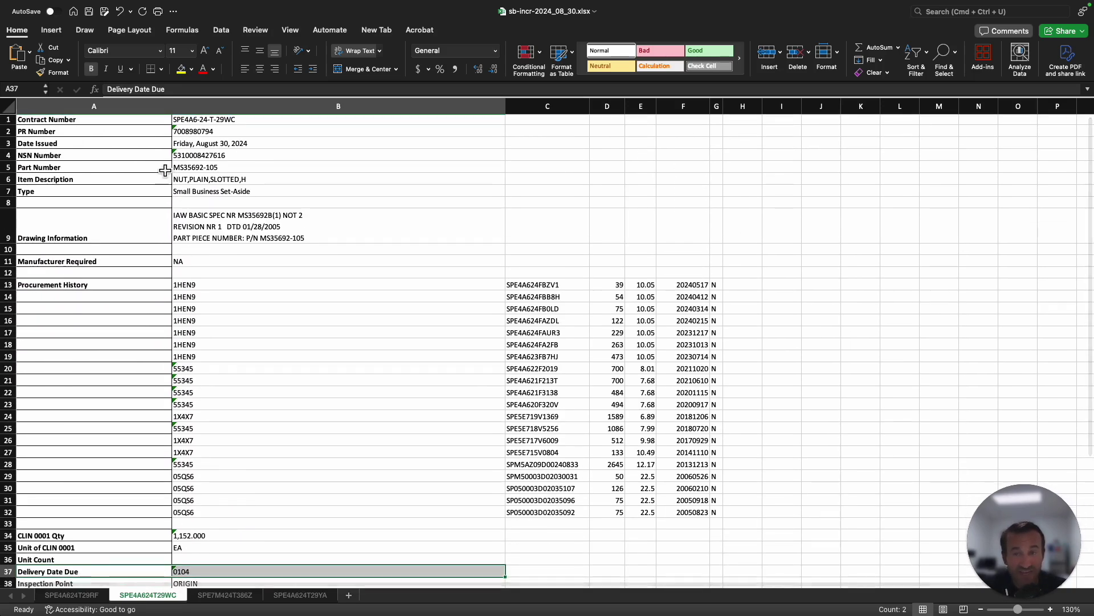
{"action": "left_click_drag", "start_coordinate": [164, 167], "coordinate": [181, 167]}
{"action": "scroll", "coordinate": [243, 357], "scroll_direction": "down", "scroll_amount": 2}
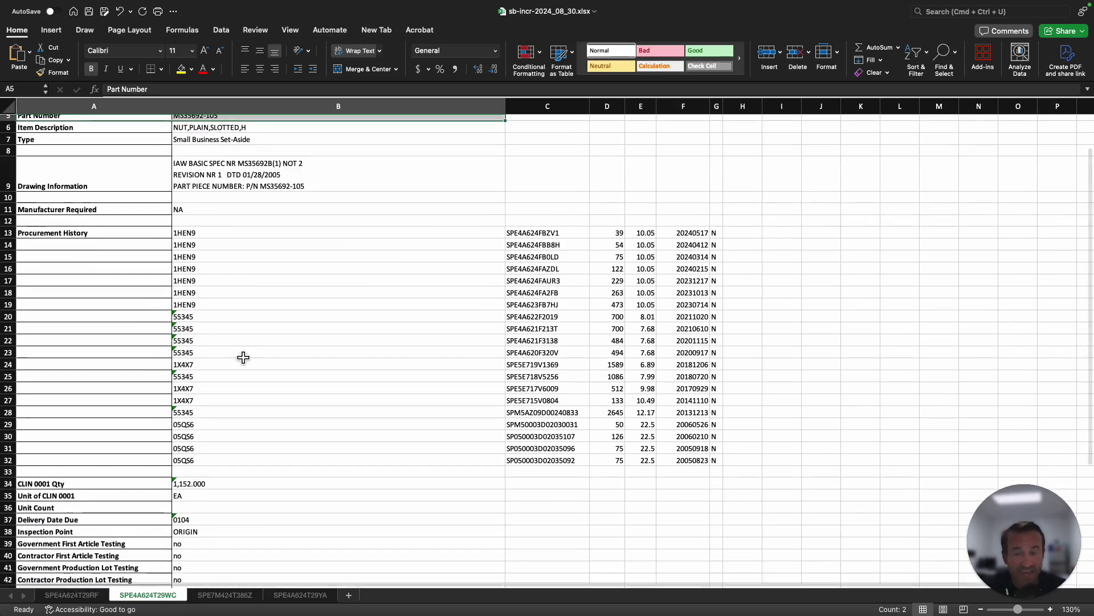
{"action": "left_click_drag", "start_coordinate": [164, 462], "coordinate": [220, 459]}
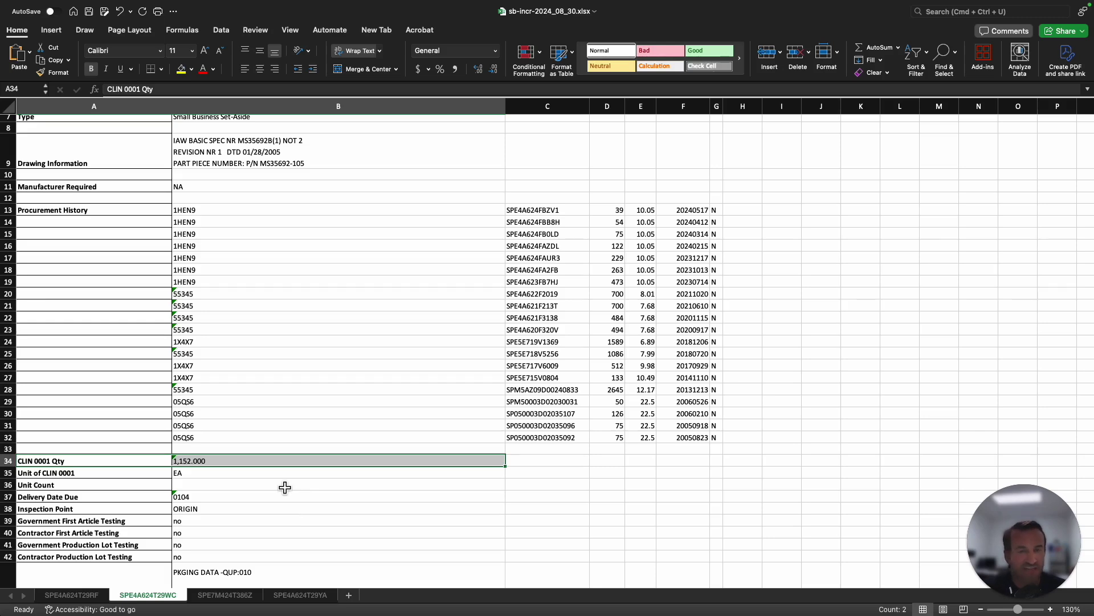
{"action": "key", "text": "ctrl+Right"}
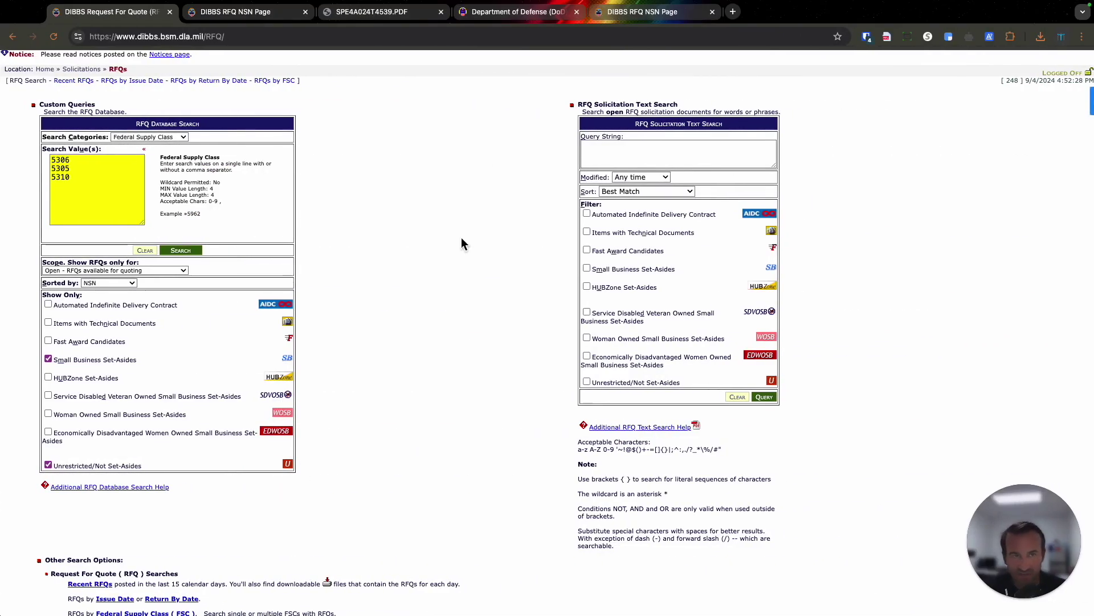
In the second Chrome tab, go to govscraper.com.
{"action": "key", "text": "ctrl+Tab"}
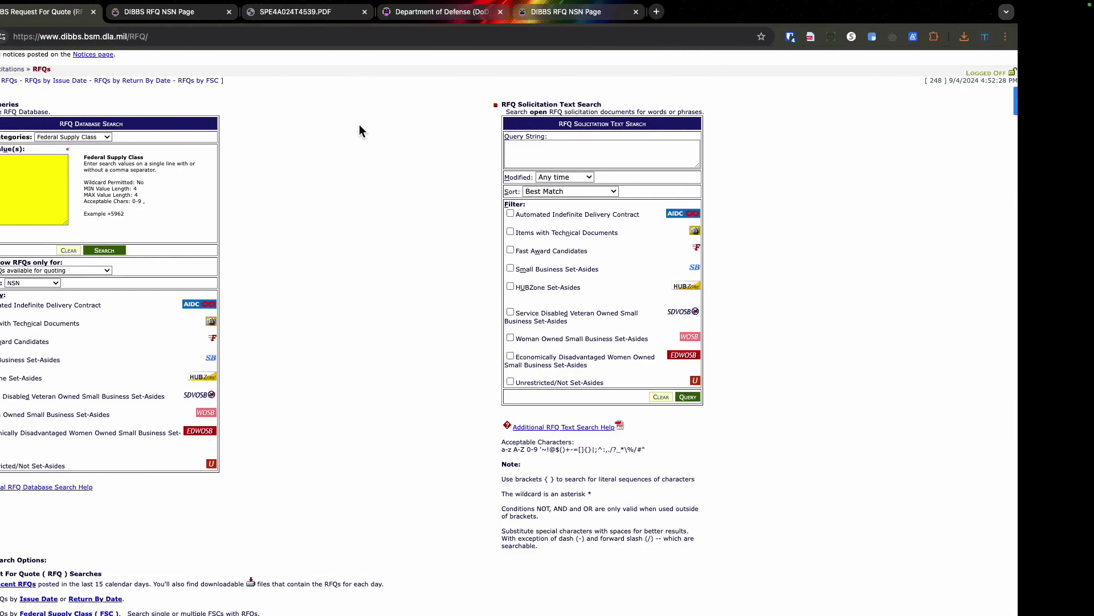
{"action": "left_click", "coordinate": [213, 36]}
{"action": "type", "text": "govscrae"}
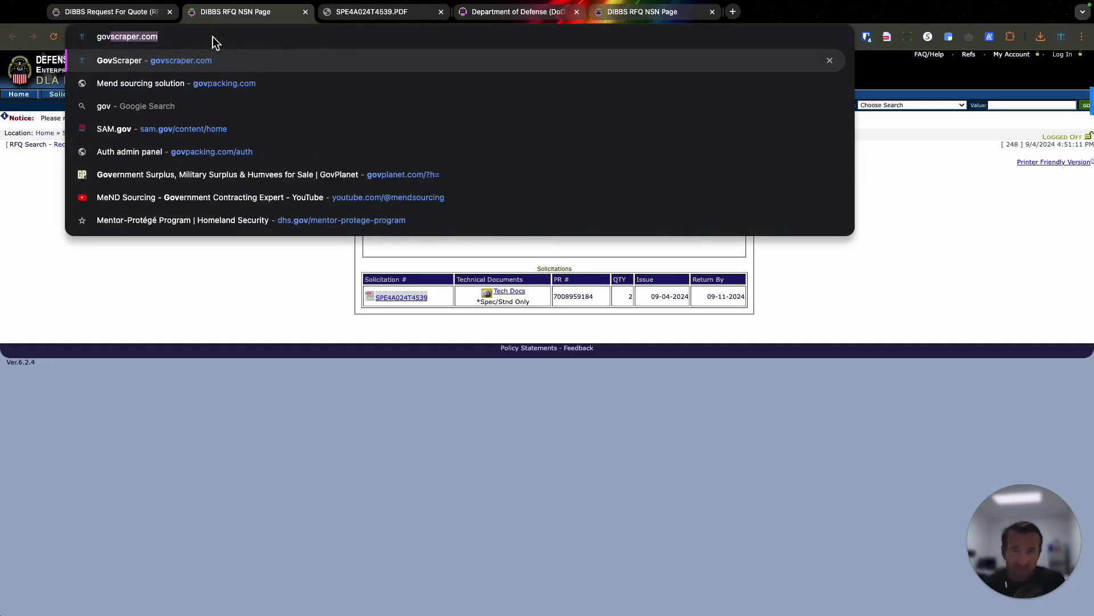
{"action": "key", "text": "BackSpace"}
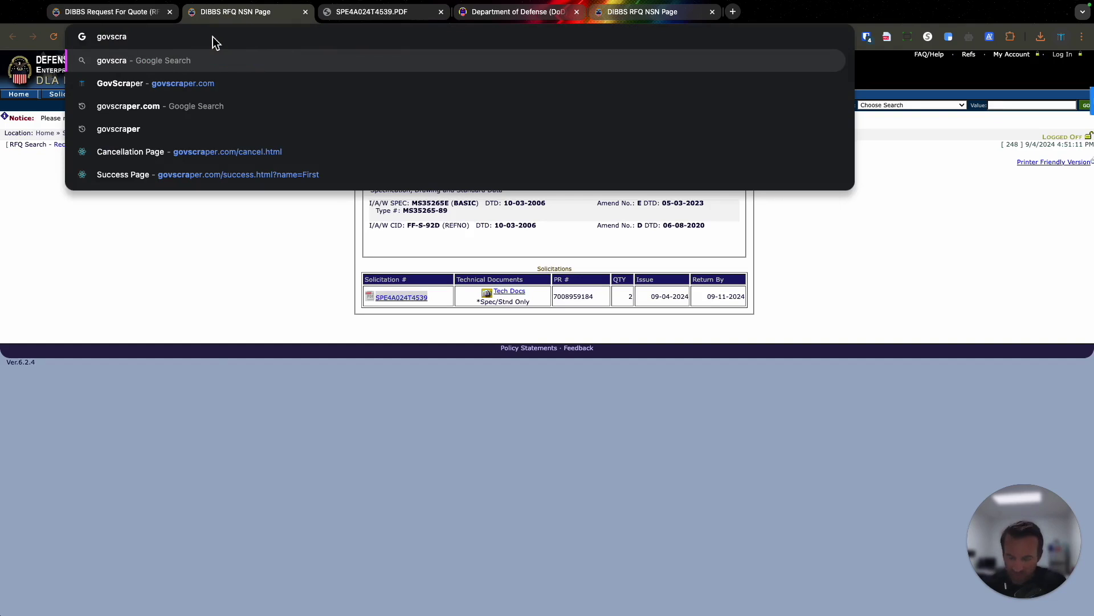
{"action": "type", "text": "per.com"}
{"action": "key", "text": "Return"}
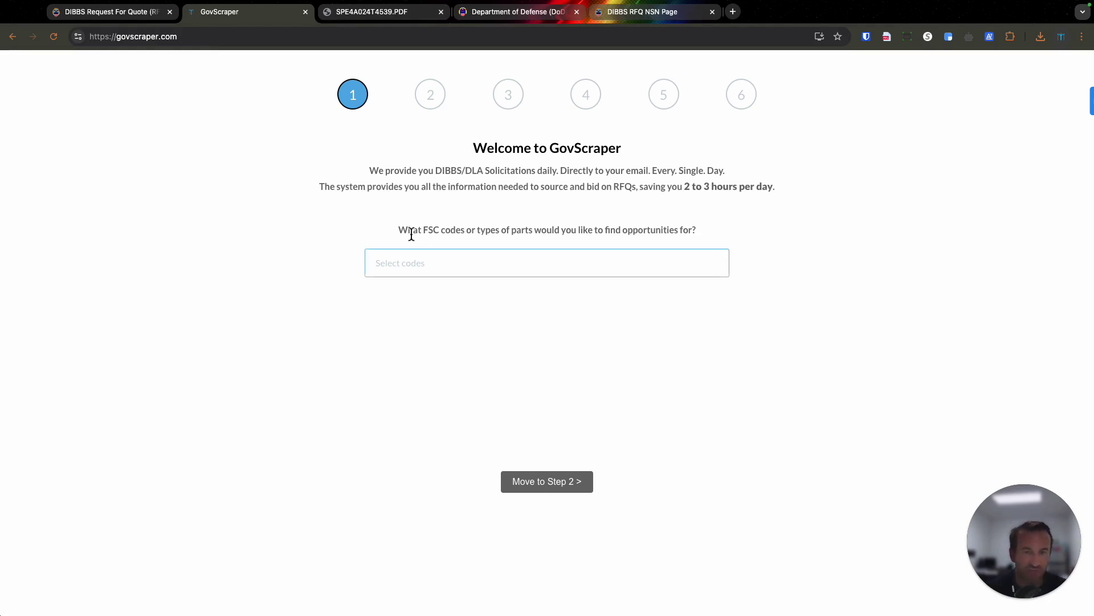
Add FSC codes 5305 Screws, 5306 Bolts, 5310 Nuts and Washers, 5315 Nails and 5320 Rivets, then continue to step 2.
{"action": "left_click_drag", "start_coordinate": [402, 232], "coordinate": [694, 233]}
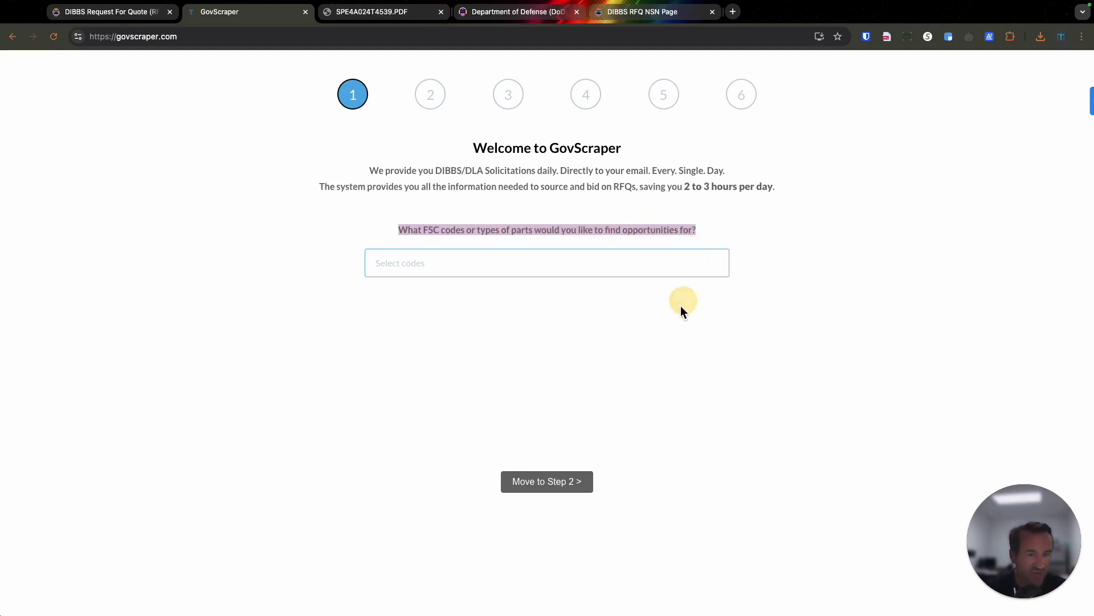
{"action": "left_click", "coordinate": [496, 268]}
{"action": "scroll", "coordinate": [511, 349], "scroll_direction": "down", "scroll_amount": 8}
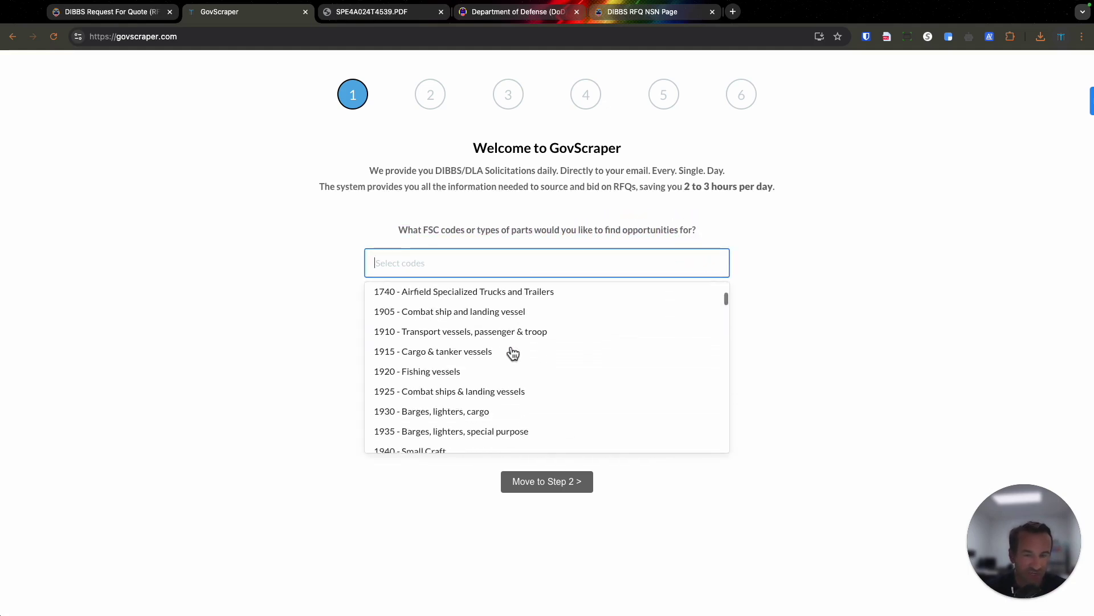
{"action": "scroll", "coordinate": [513, 354], "scroll_direction": "down", "scroll_amount": 10}
{"action": "type", "text": "53"}
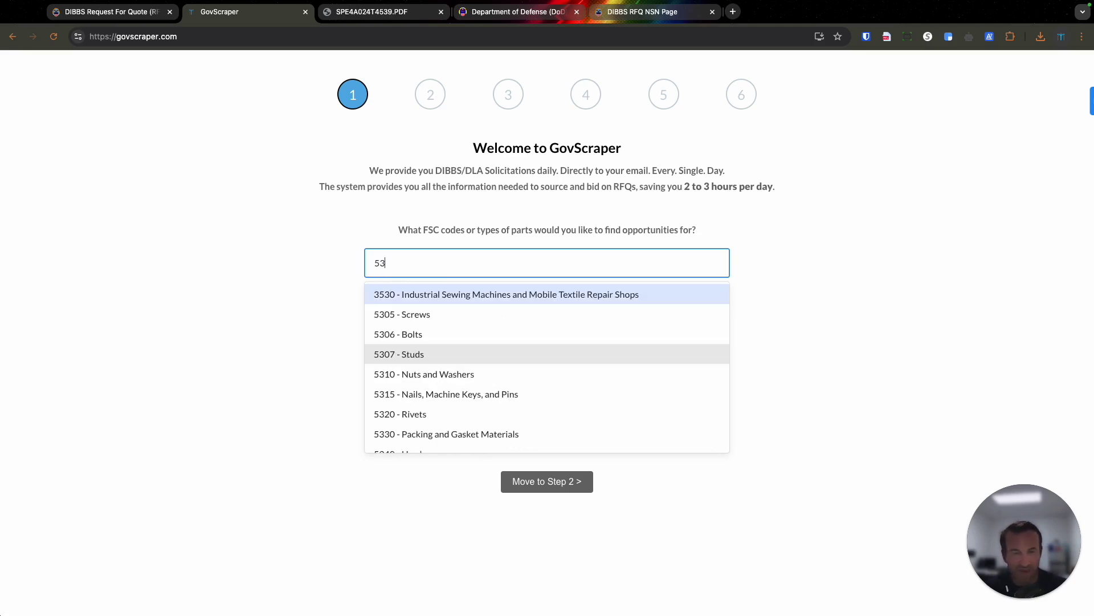
{"action": "type", "text": "05"}
{"action": "key", "text": "Return"}
{"action": "type", "text": "5306"}
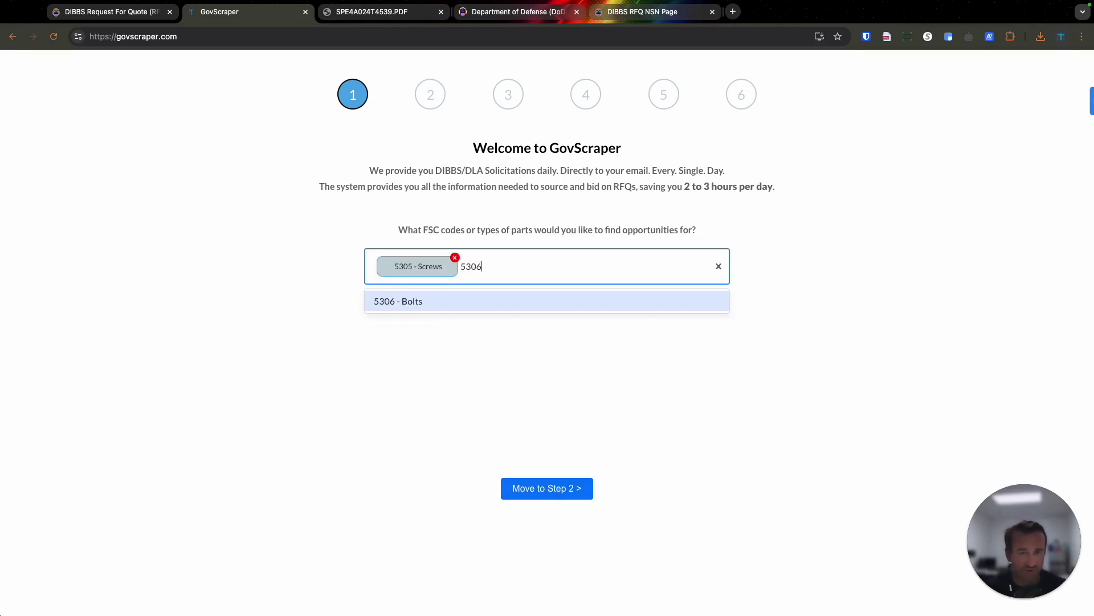
{"action": "key", "text": "Return"}
{"action": "type", "text": "5310"}
{"action": "key", "text": "Return"}
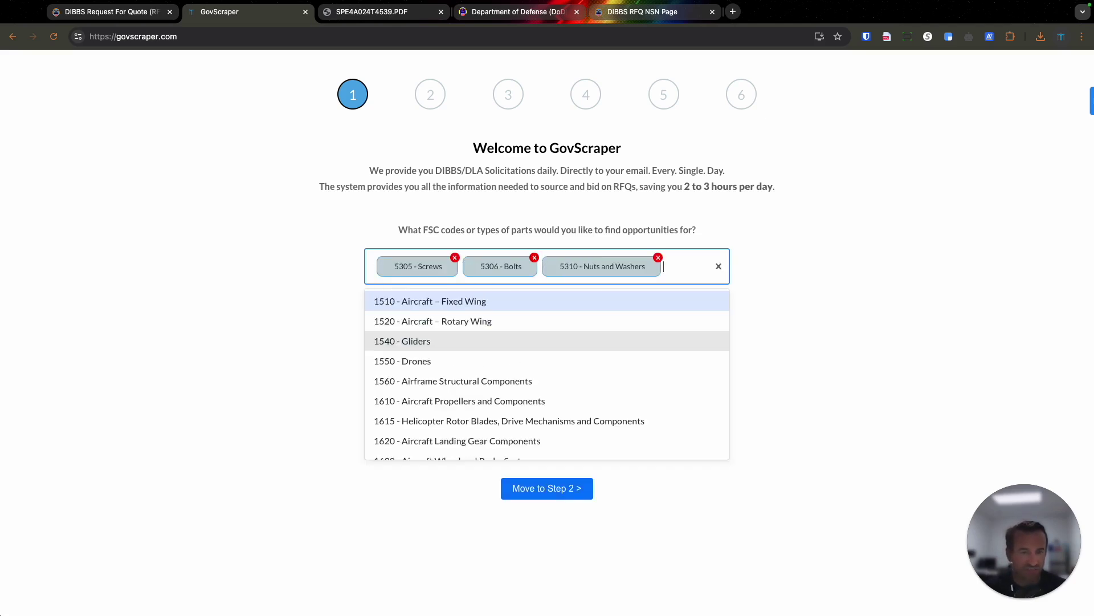
{"action": "type", "text": "5315"}
{"action": "key", "text": "Return"}
{"action": "type", "text": "5320"}
{"action": "key", "text": "Return"}
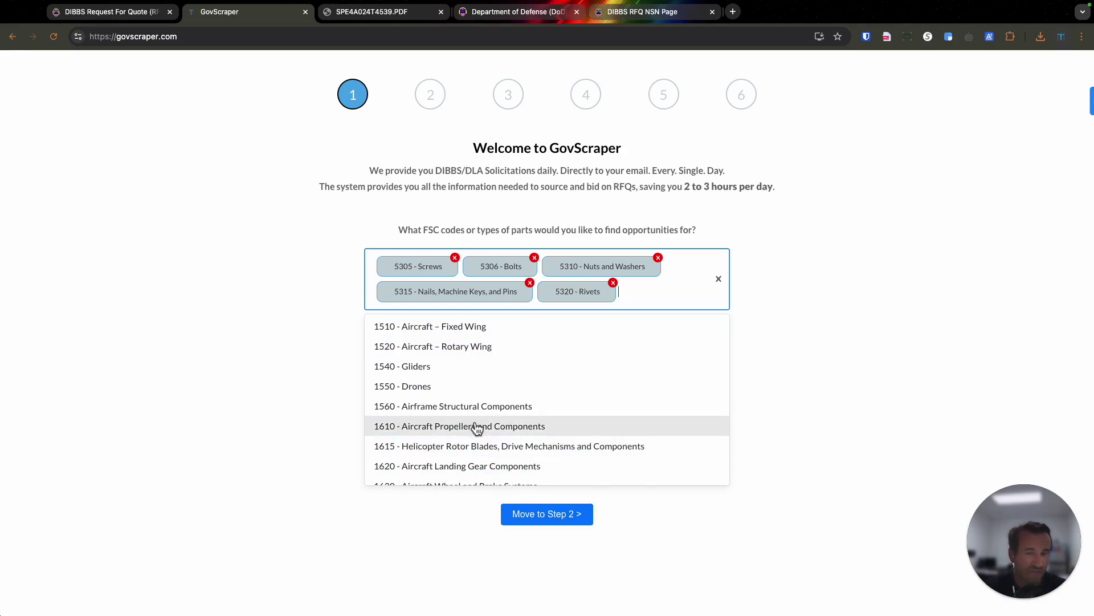
{"action": "scroll", "coordinate": [476, 429], "scroll_direction": "down", "scroll_amount": 15}
{"action": "left_click", "coordinate": [532, 516]}
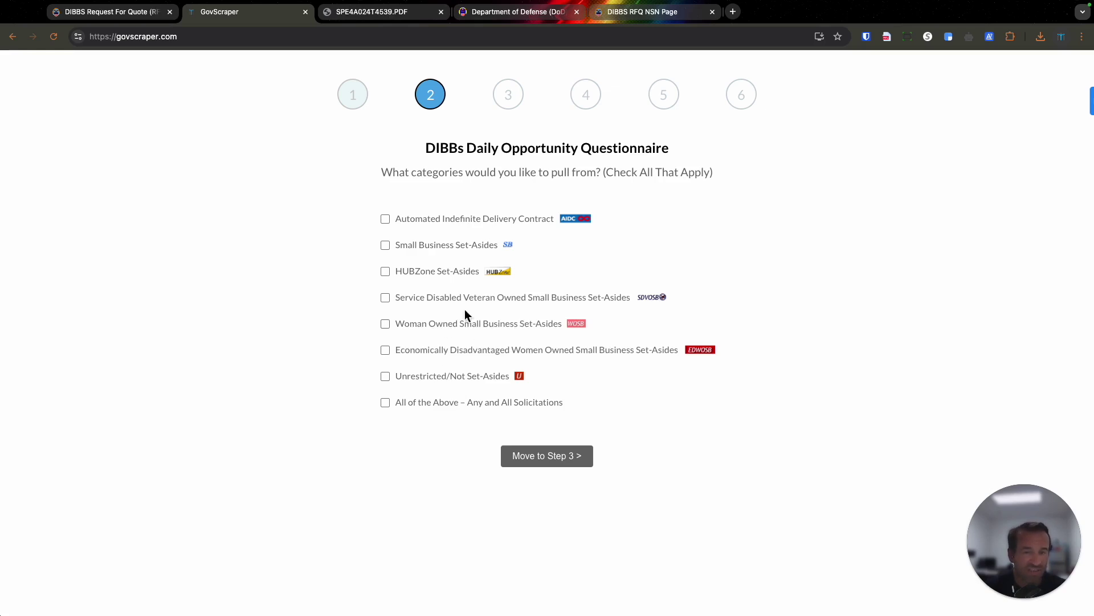
Tick SDVOSB, WOSB, Small Business Set-Asides and All of the Above, then continue to step 3.
{"action": "left_click", "coordinate": [391, 299]}
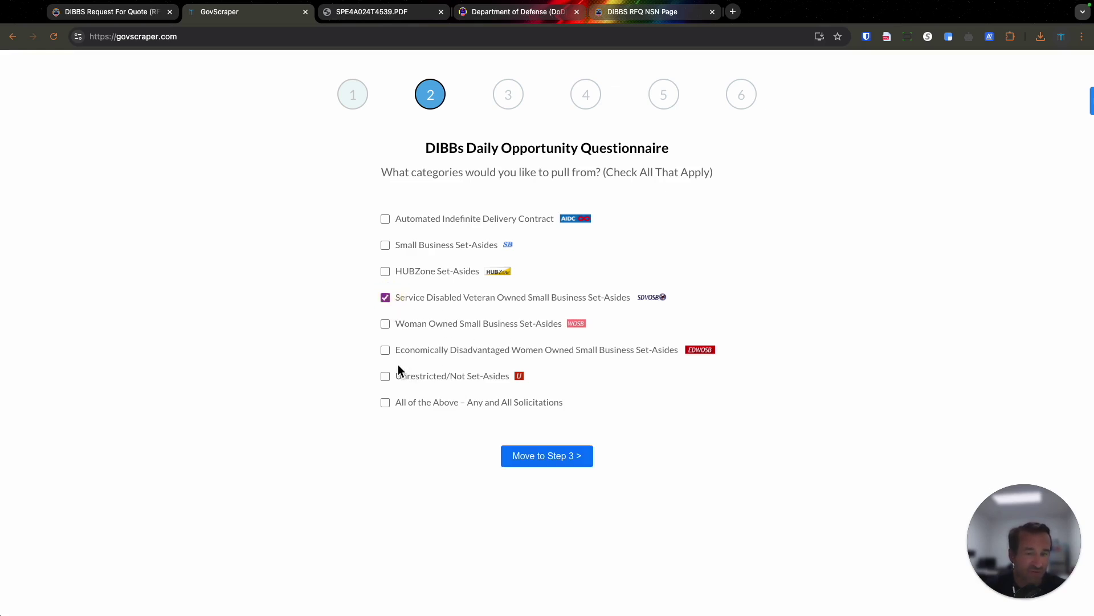
{"action": "left_click", "coordinate": [383, 327]}
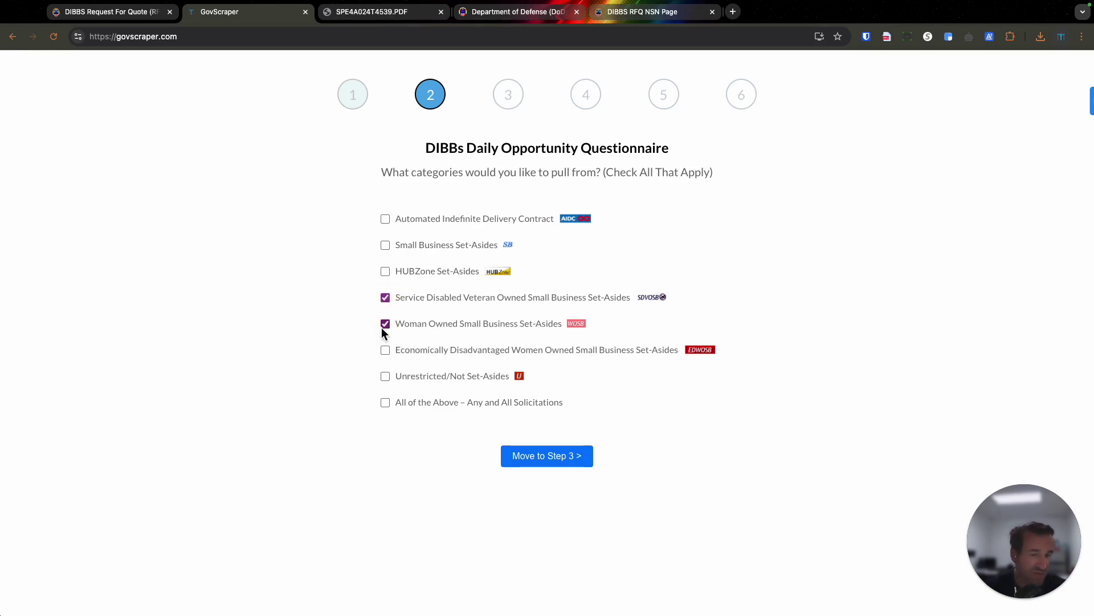
{"action": "left_click", "coordinate": [385, 403]}
{"action": "left_click", "coordinate": [395, 249]}
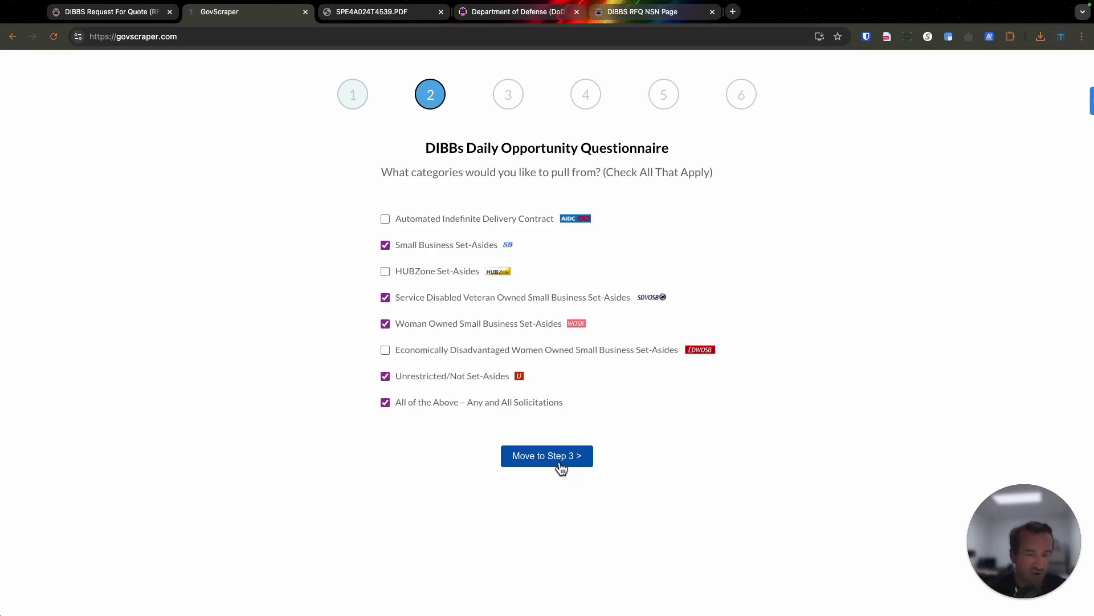
{"action": "left_click", "coordinate": [560, 465]}
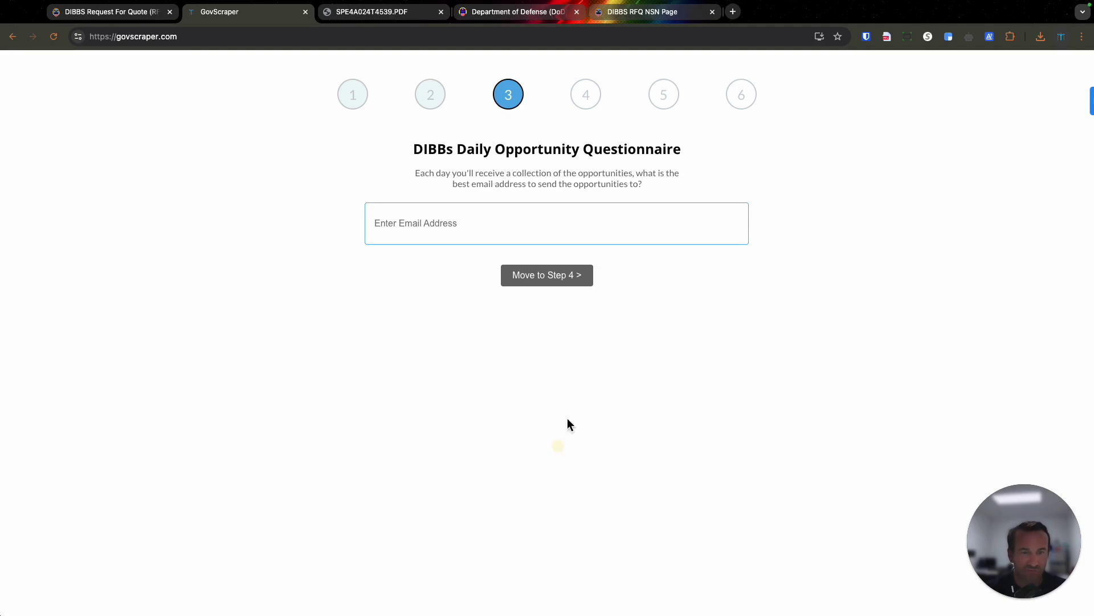
Submit the delivery e-mail address to pull 24 Small Business, 10 SDVOSB and 1 WOSB opportunities.
{"action": "left_click", "coordinate": [481, 235]}
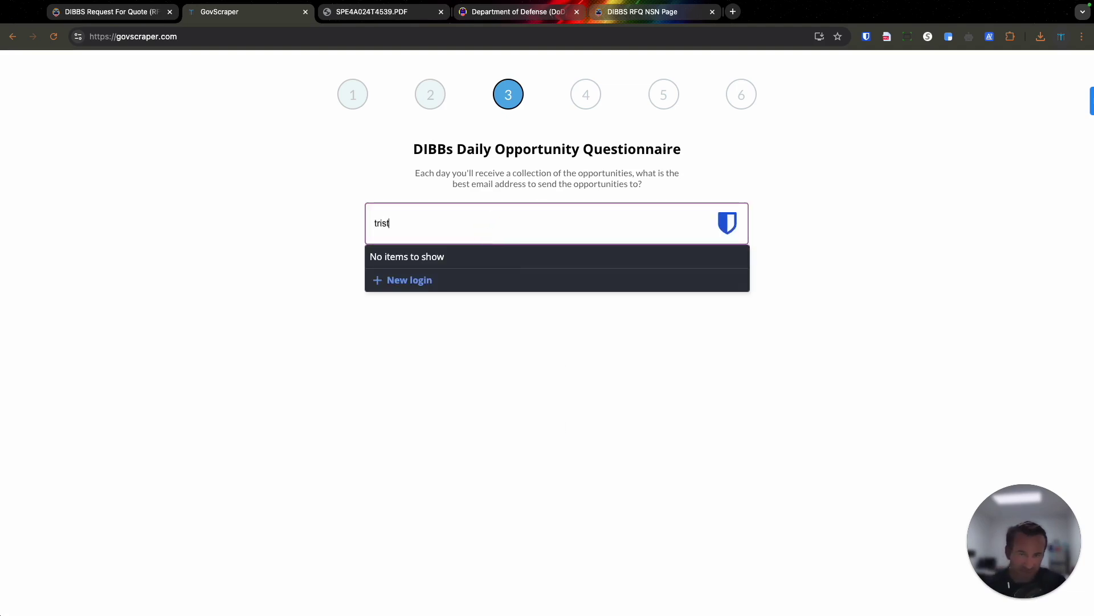
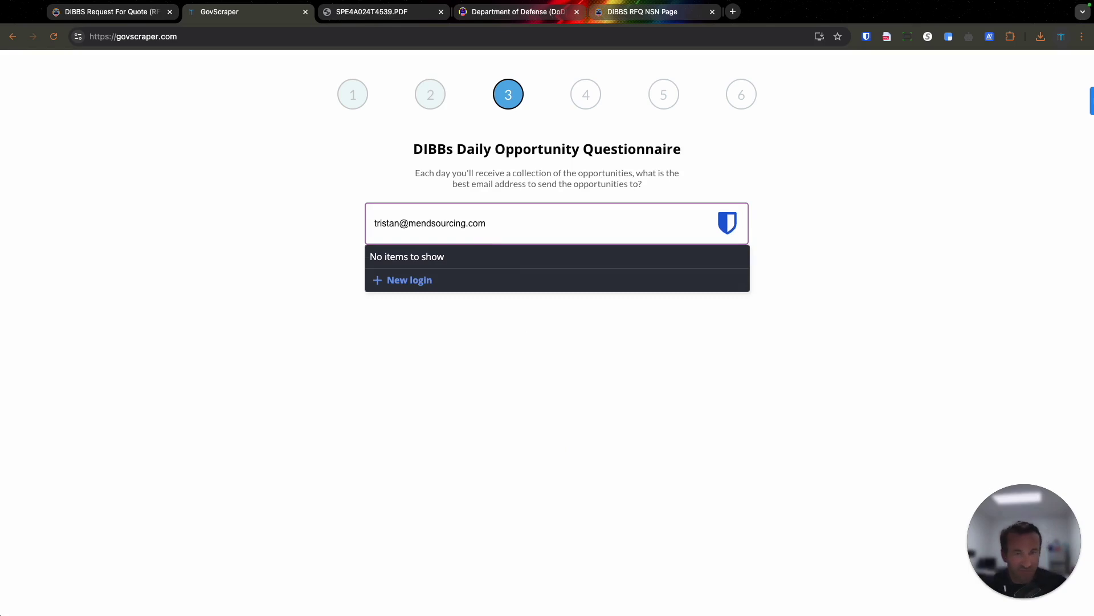
{"action": "left_click", "coordinate": [650, 405]}
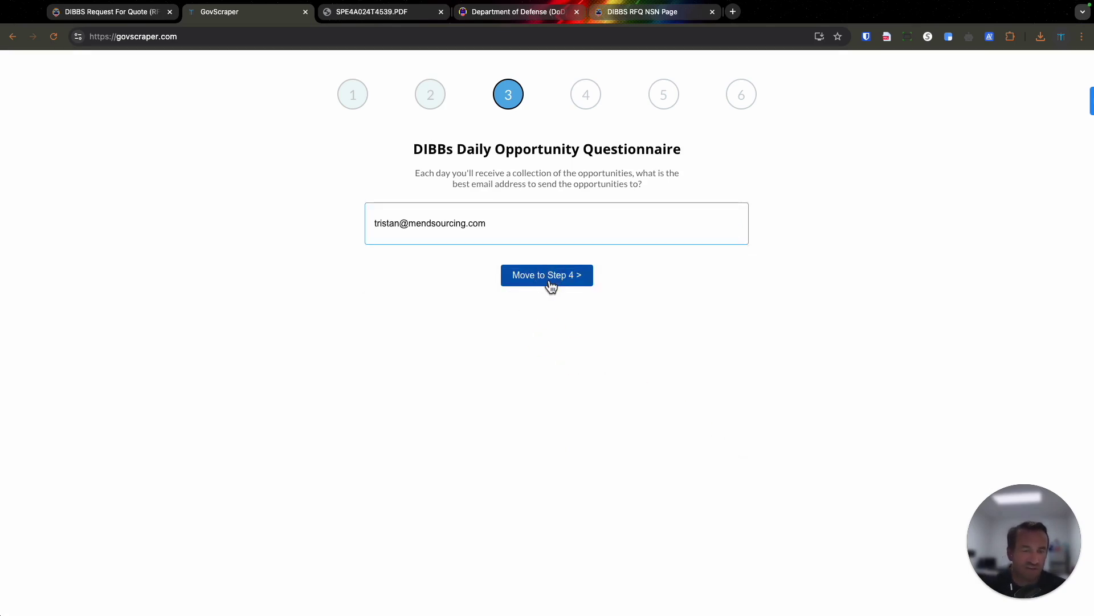
{"action": "left_click", "coordinate": [548, 276]}
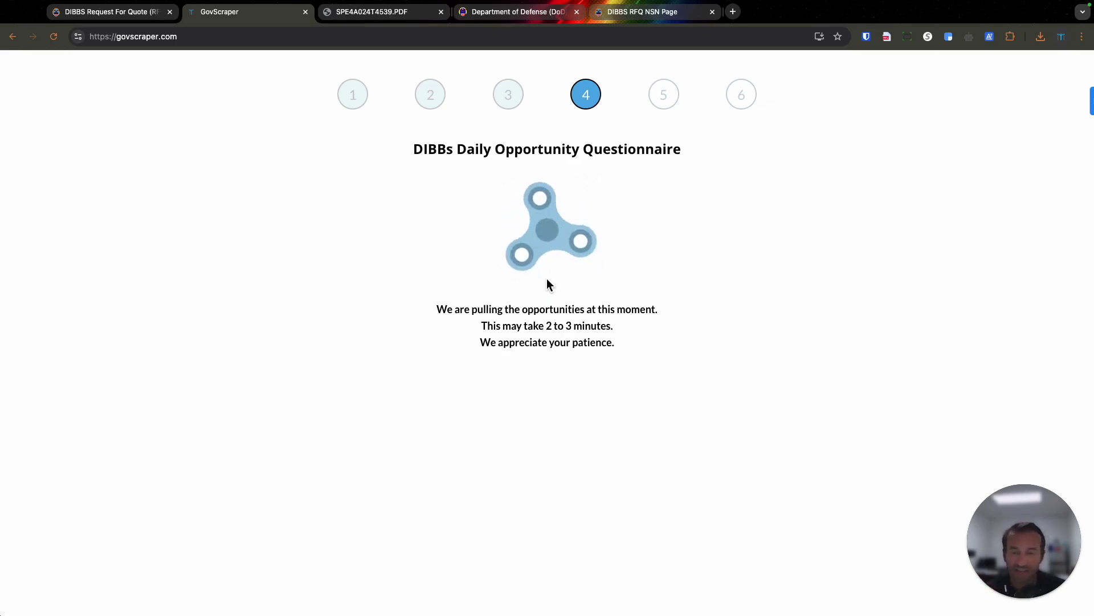
{"action": "left_click_drag", "start_coordinate": [481, 326], "coordinate": [618, 325]}
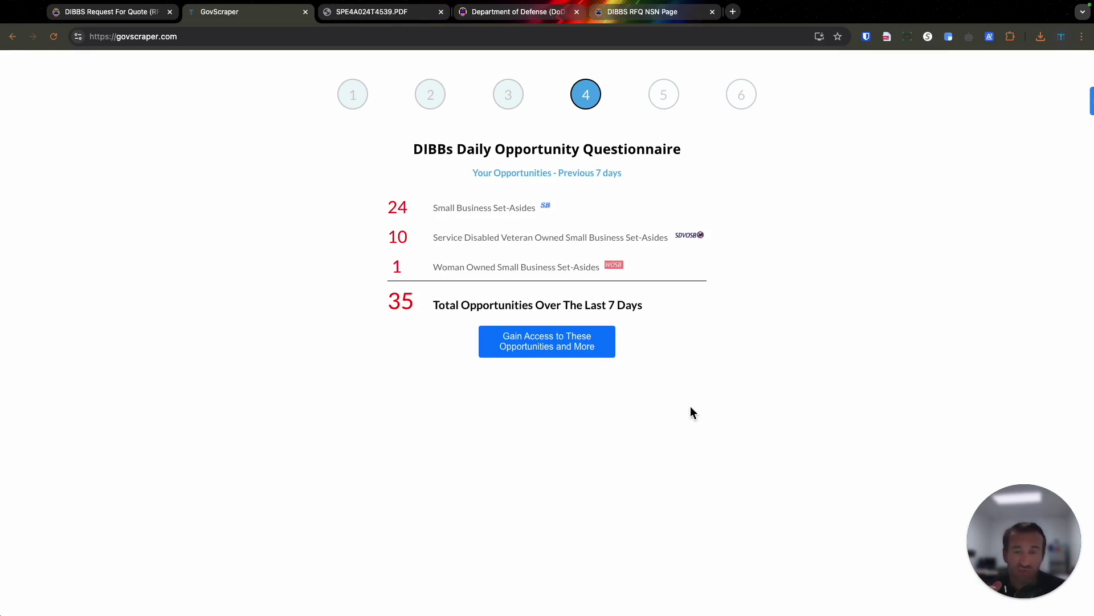
{"action": "double_click", "coordinate": [392, 214]}
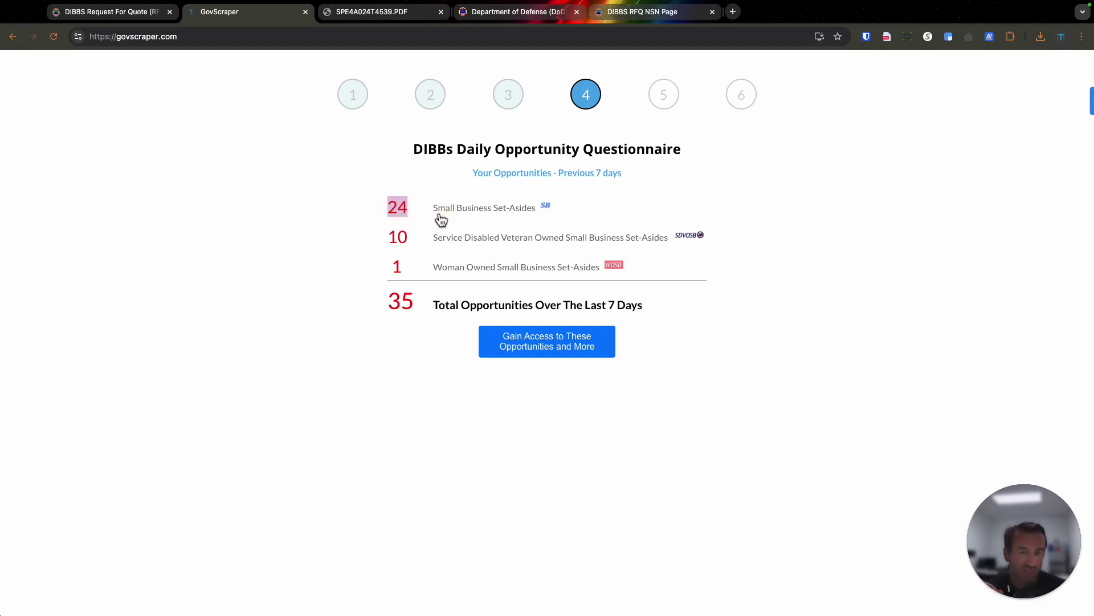
{"action": "left_click", "coordinate": [506, 214]}
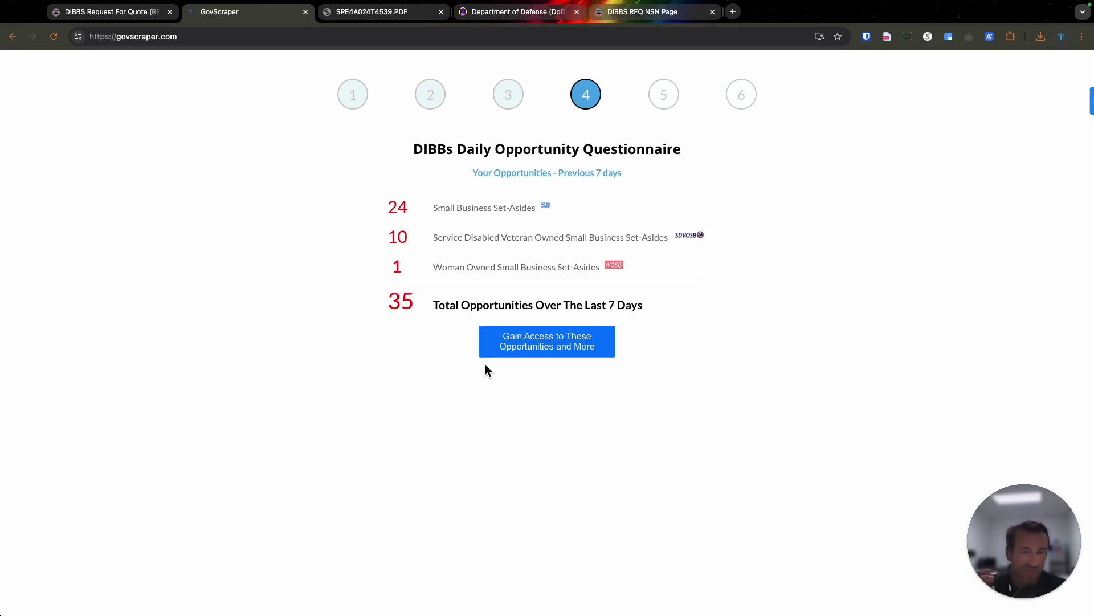
Open the contact form and enter the first and last name, phone number and company name.
{"action": "left_click", "coordinate": [534, 356]}
{"action": "left_click", "coordinate": [492, 200]}
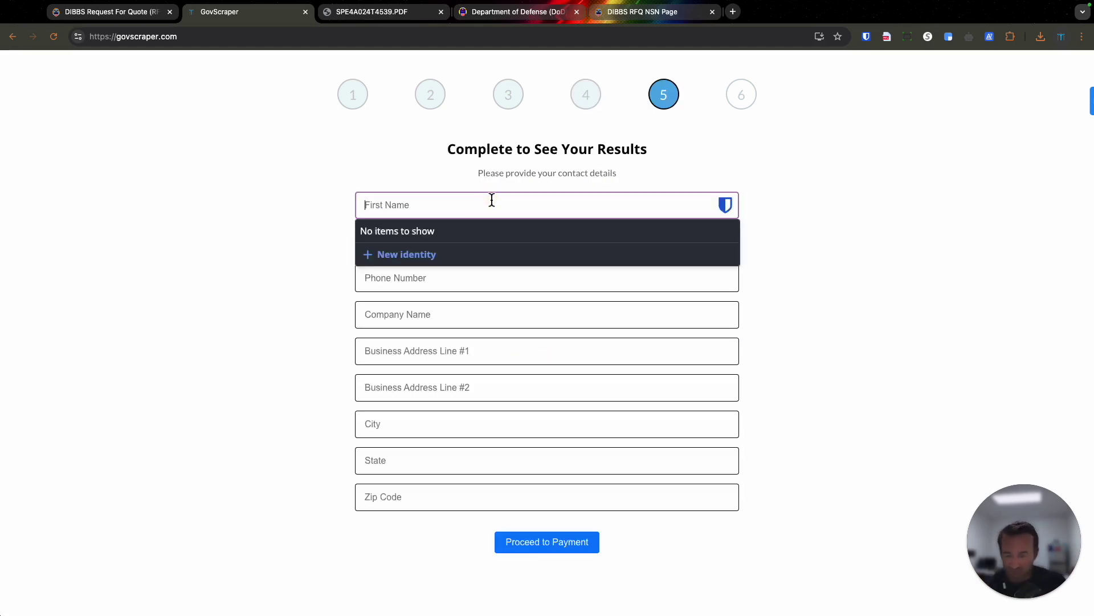
{"action": "key", "text": "Tab"}
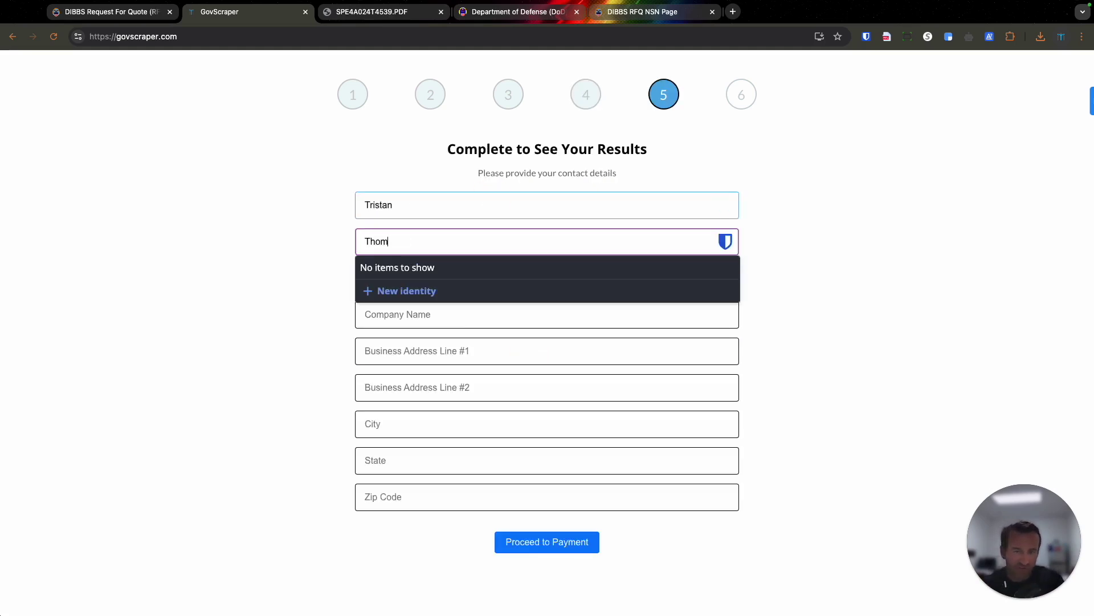
{"action": "key", "text": "Tab"}
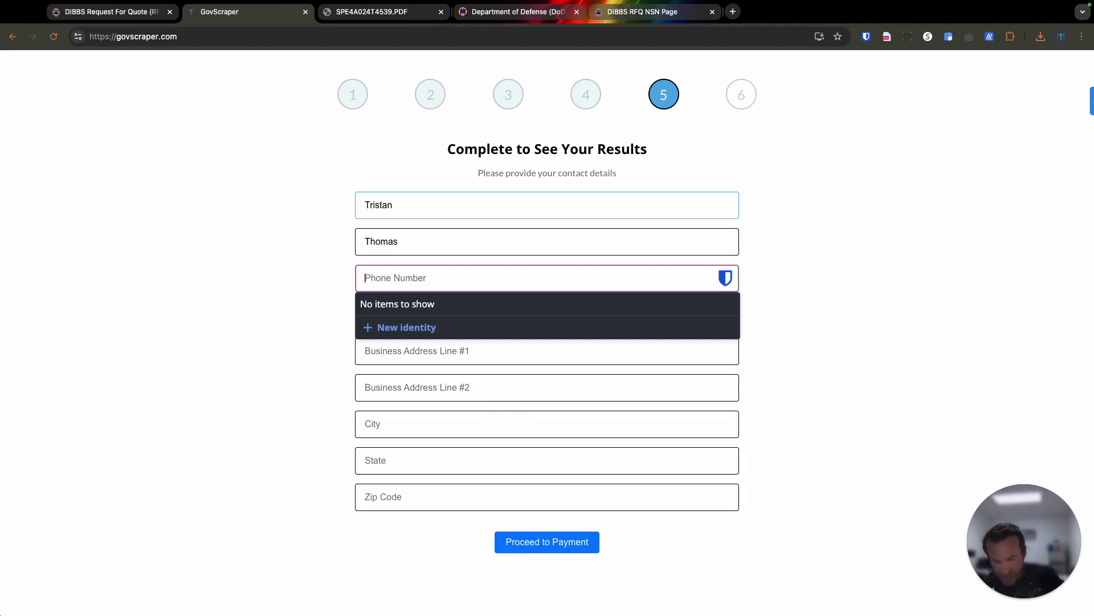
{"action": "type", "text": "1234567890"}
{"action": "key", "text": "Tab"}
{"action": "type", "text": "Mend Sp"}
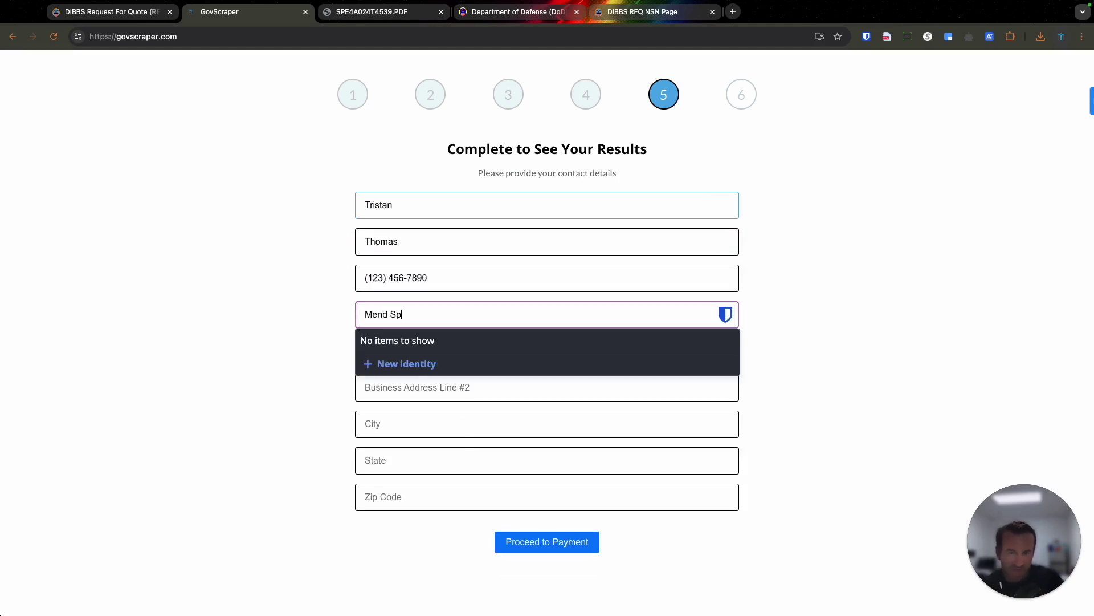
{"action": "key", "text": "BackSpace"}
{"action": "type", "text": "ourcing"}
Enter the street address, city, state and zip code, then proceed to the $100-per-month subscription page.
{"action": "key", "text": "Tab"}
{"action": "type", "text": "123 Main "}
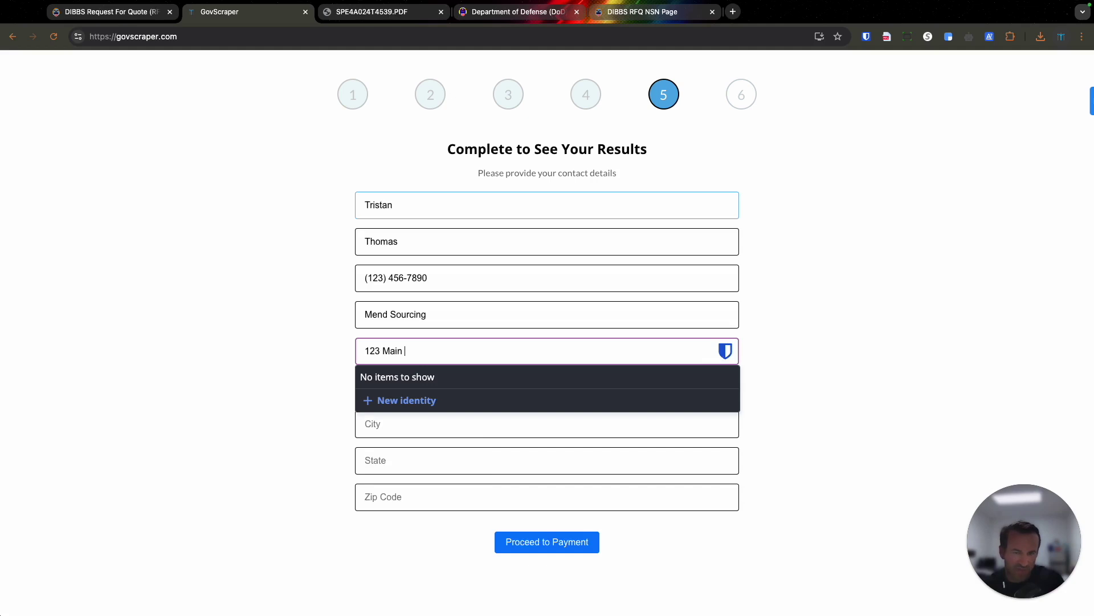
{"action": "type", "text": "St"}
{"action": "key", "text": "Tab"}
{"action": "key", "text": "Tab"}
{"action": "type", "text": "Los Ag"}
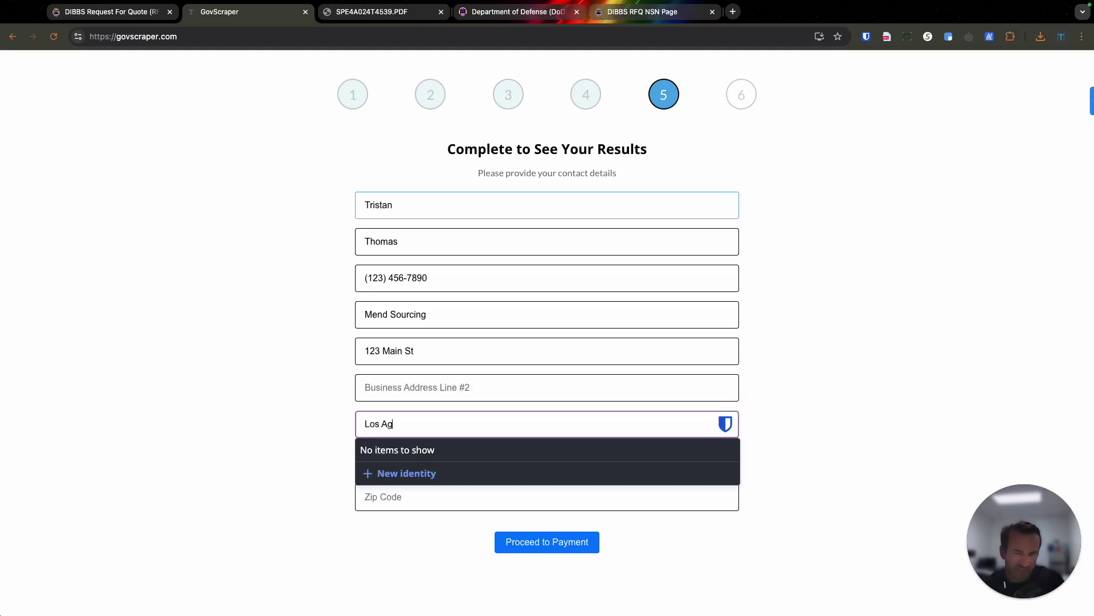
{"action": "key", "text": "BackSpace"}
{"action": "type", "text": "ngeles"}
{"action": "key", "text": "Tab"}
{"action": "type", "text": "CA"}
{"action": "key", "text": "Tab"}
{"action": "type", "text": "900"}
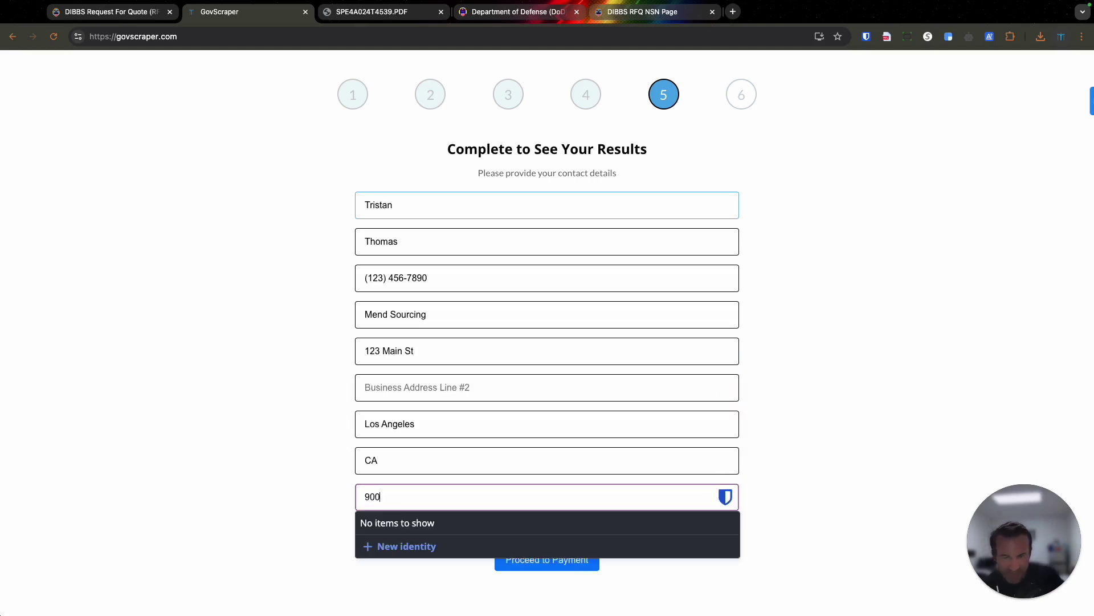
{"action": "type", "text": "0"}
{"action": "key", "text": "BackSpace"}
{"action": "type", "text": "0"}
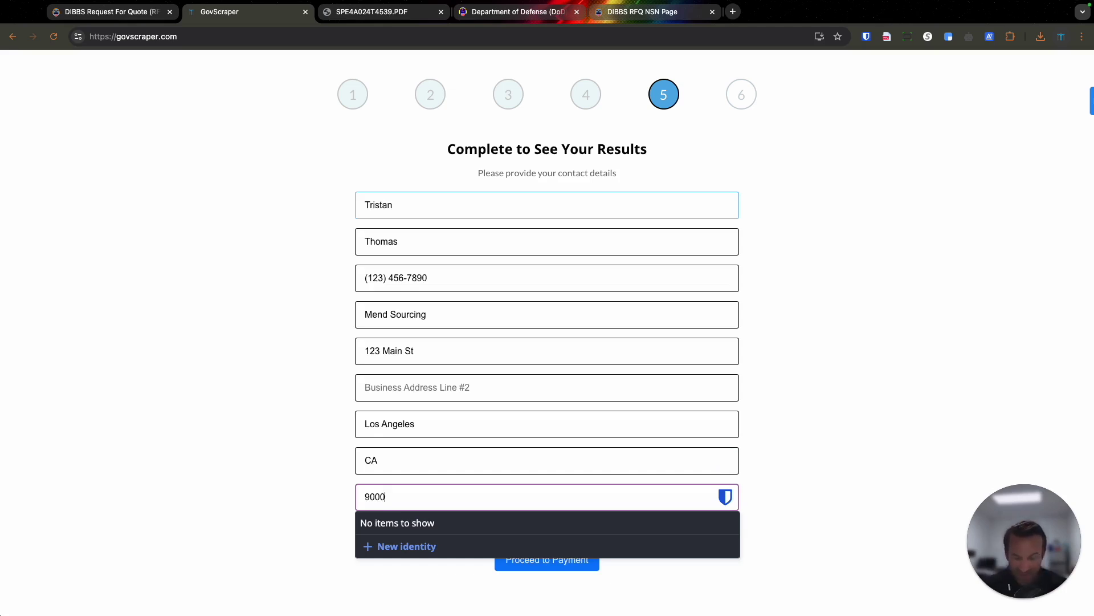
{"action": "type", "text": "1"}
{"action": "left_click", "coordinate": [546, 548]}
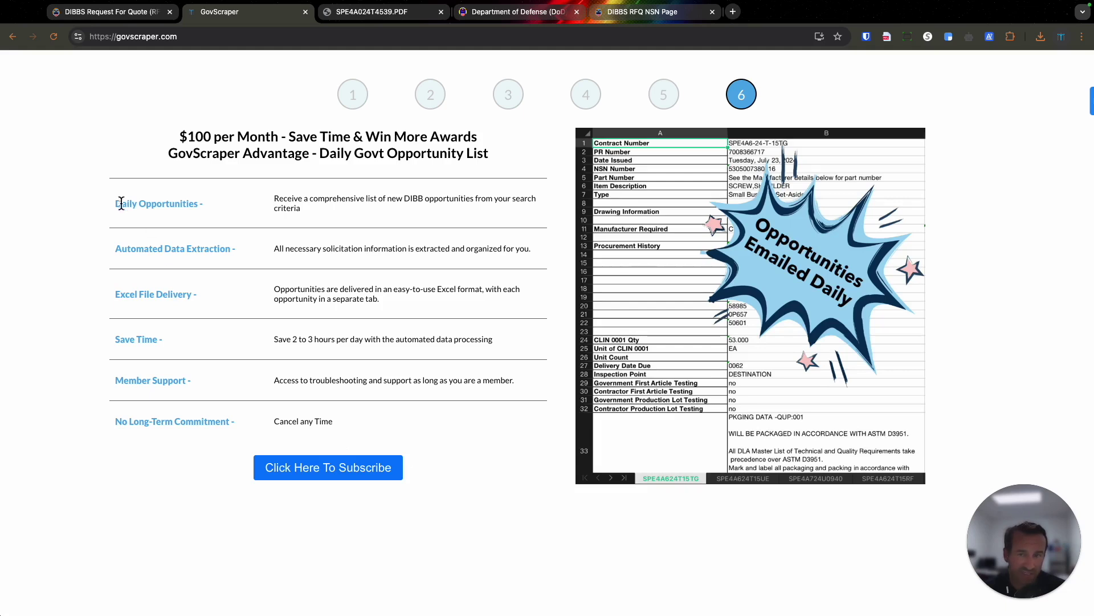
{"action": "left_click_drag", "start_coordinate": [116, 204], "coordinate": [195, 205]}
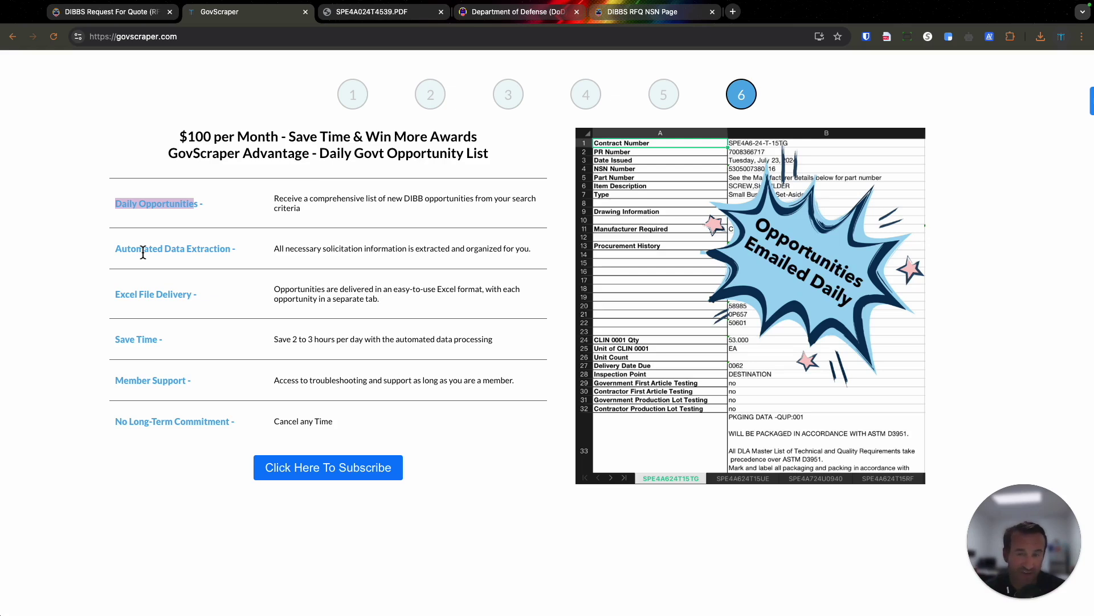
{"action": "left_click_drag", "start_coordinate": [115, 294], "coordinate": [163, 295]}
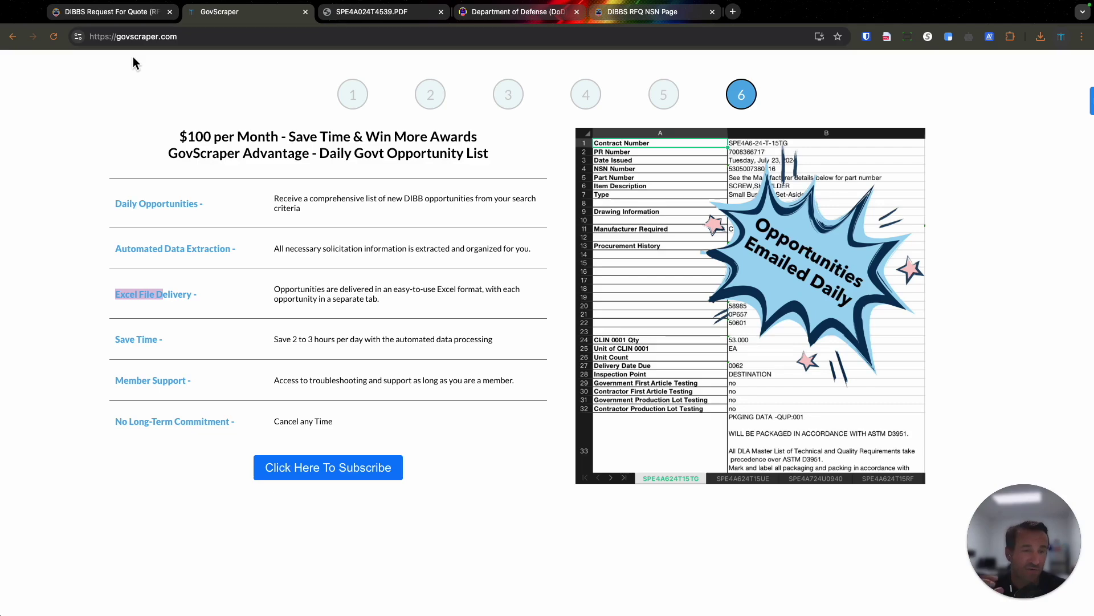
{"action": "key", "text": "ctrl+Left"}
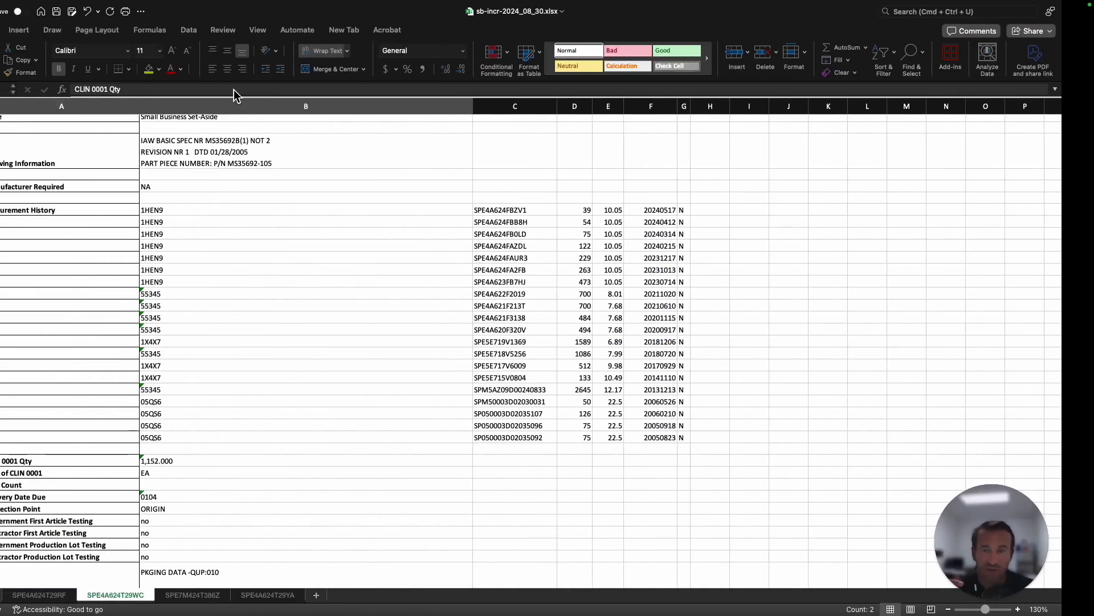
{"action": "scroll", "coordinate": [304, 276], "scroll_direction": "up", "scroll_amount": 3}
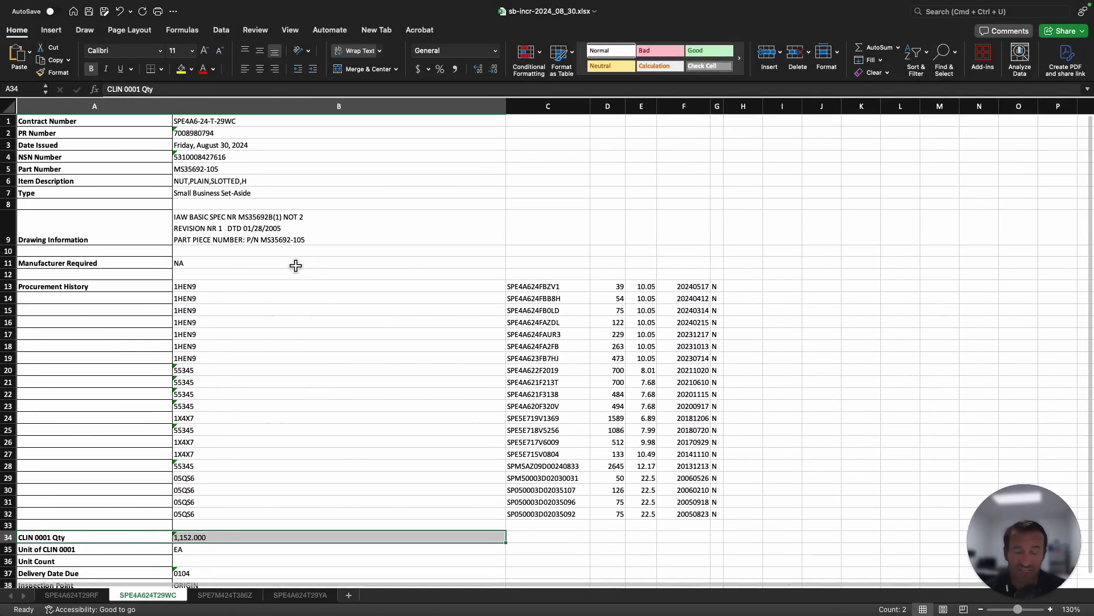
{"action": "key", "text": "ctrl+Right"}
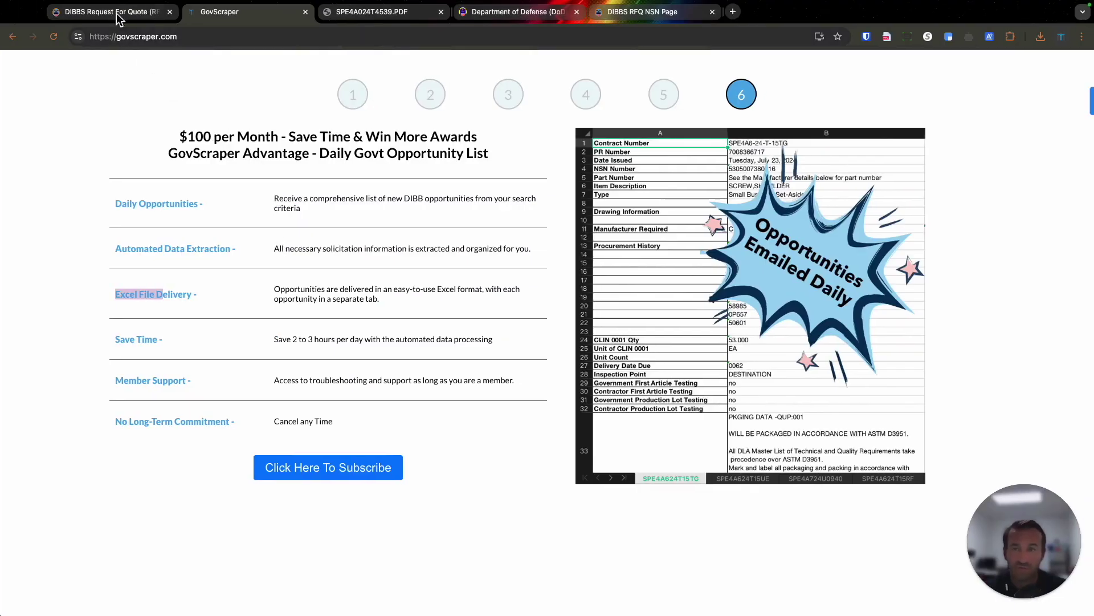
{"action": "left_click", "coordinate": [117, 12]}
Run the DIBBS RFQ search for FSC 5306, 5305 and 5310, small business and unrestricted only.
{"action": "left_click", "coordinate": [179, 312]}
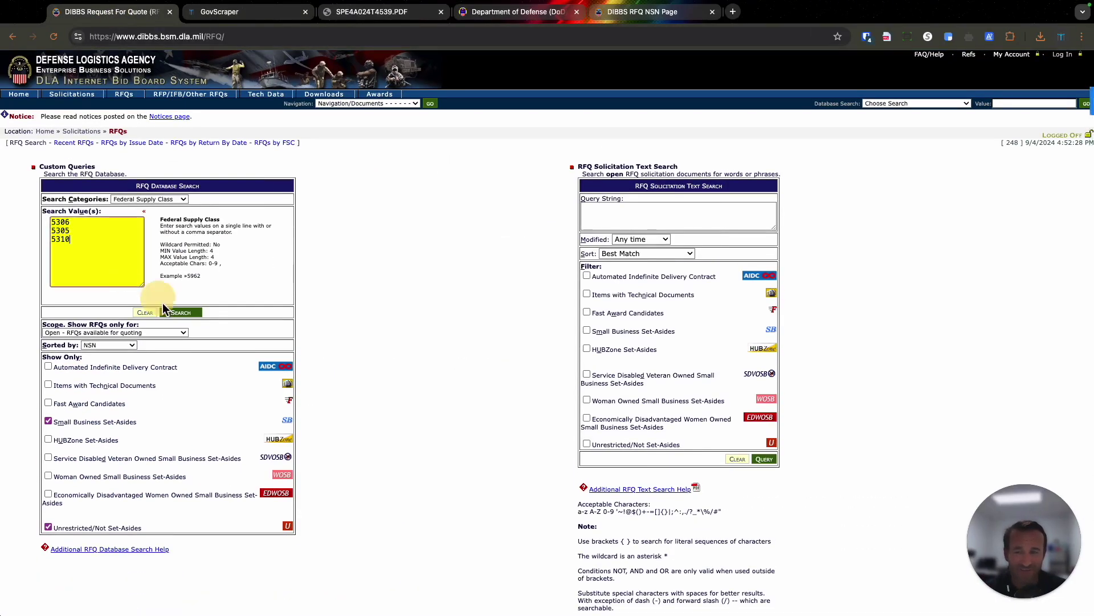